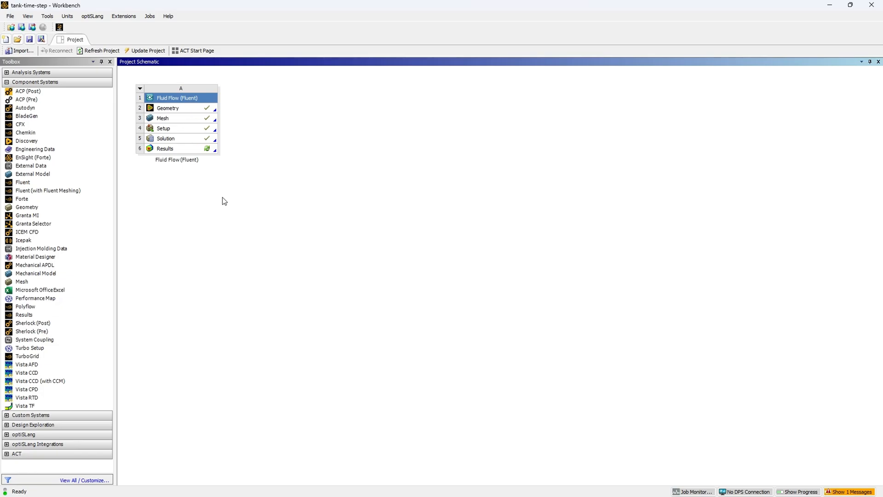
right_click(163, 109)
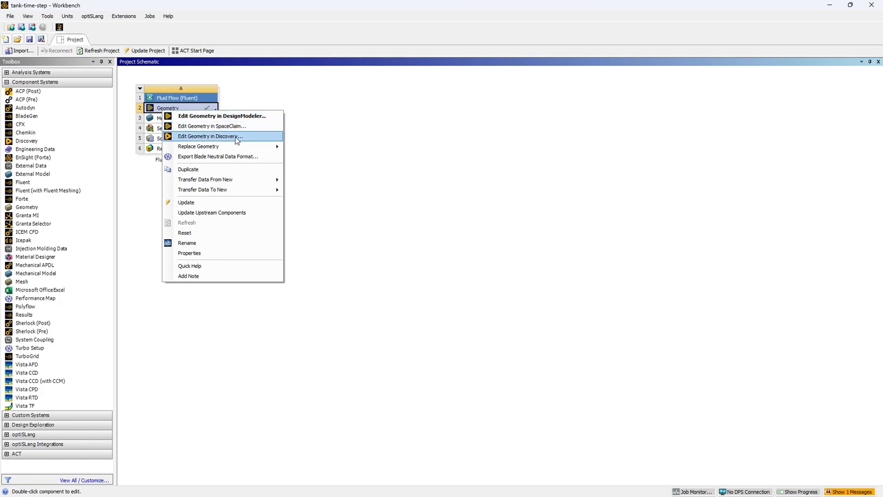
left_click(453, 140)
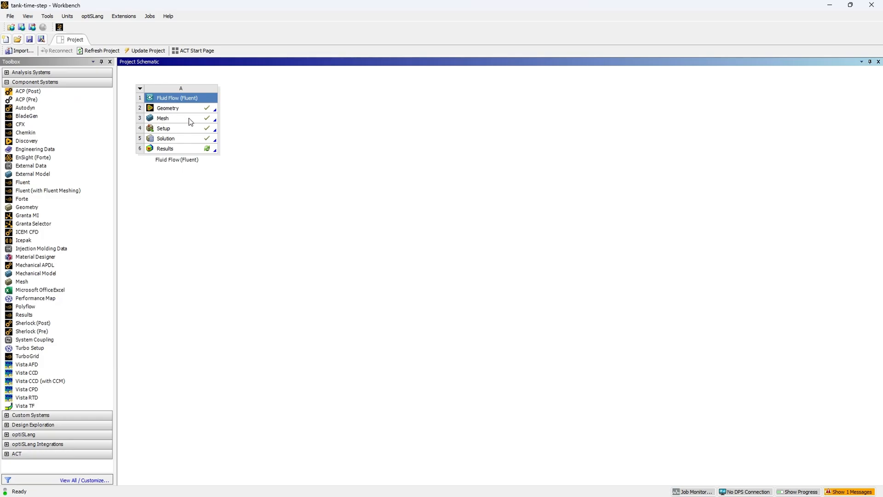
right_click(164, 118)
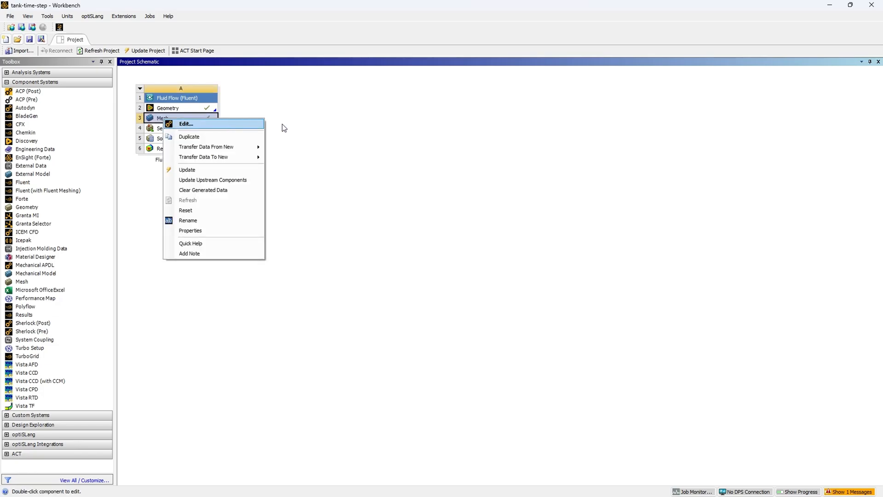
left_click(381, 198)
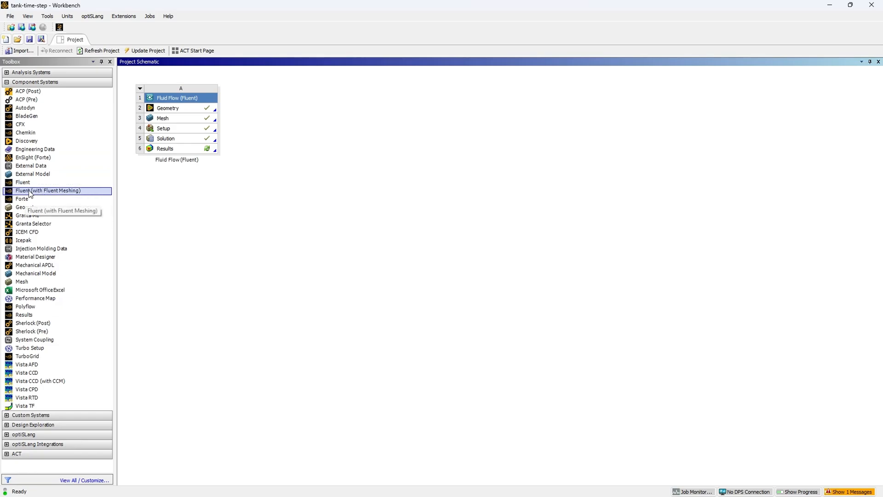
Add a standalone Fluent (with Fluent Meshing) system beside the Fluid Flow system and check the options of its Mesh cell
left_click_drag(30, 192, 292, 113)
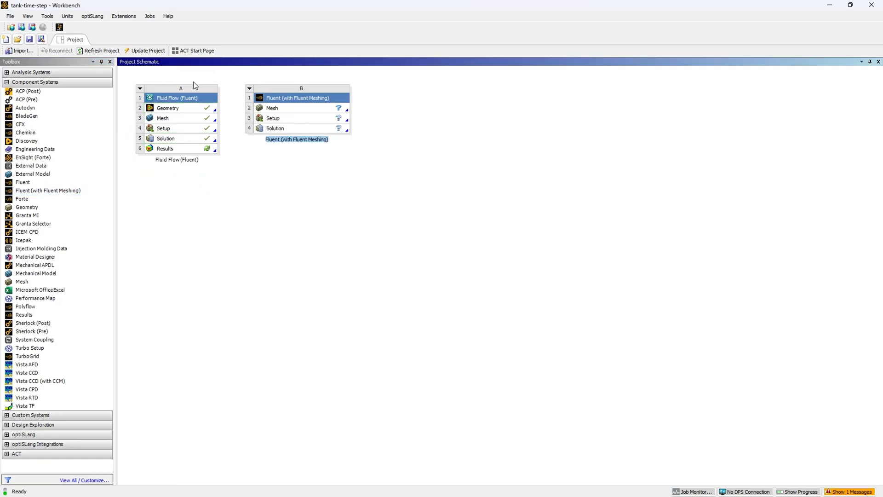
right_click(278, 111)
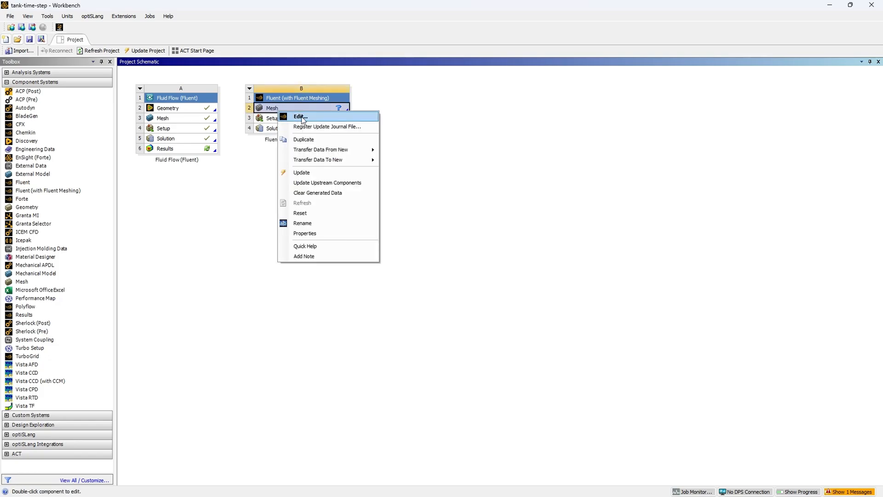
left_click(524, 158)
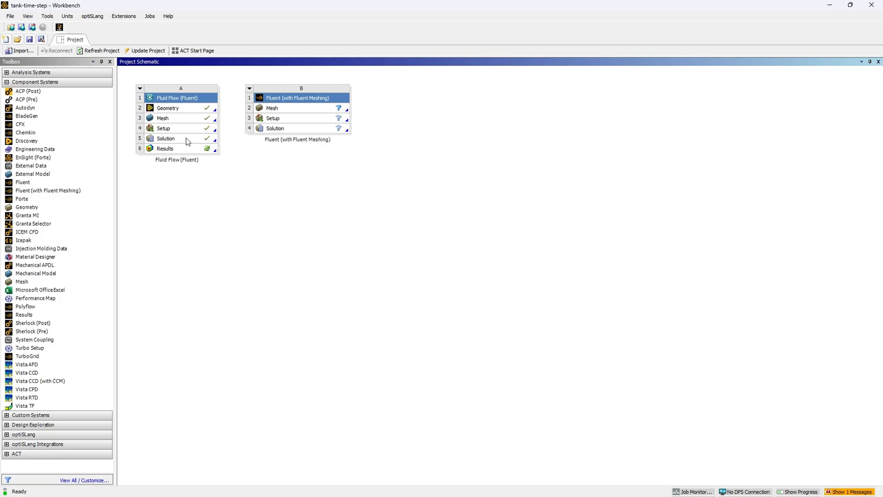
Delete the Fluent (with Fluent Meshing) system from the project schematic
left_click(250, 89)
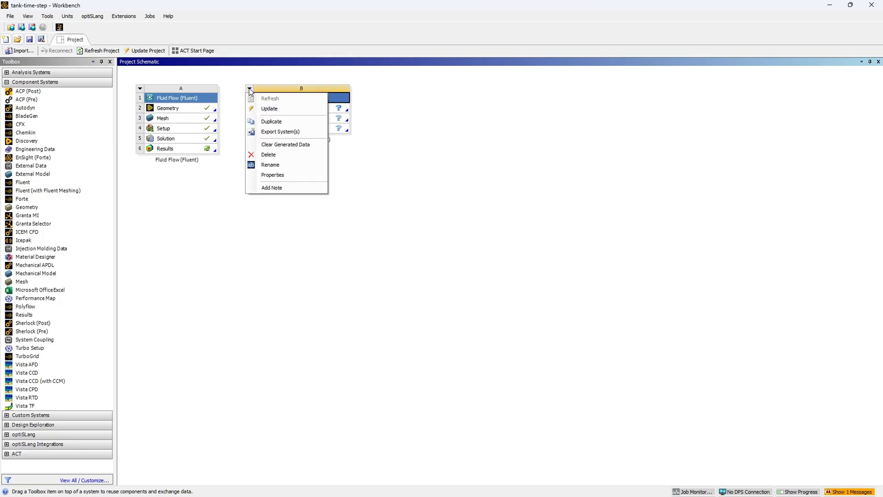
left_click(268, 155)
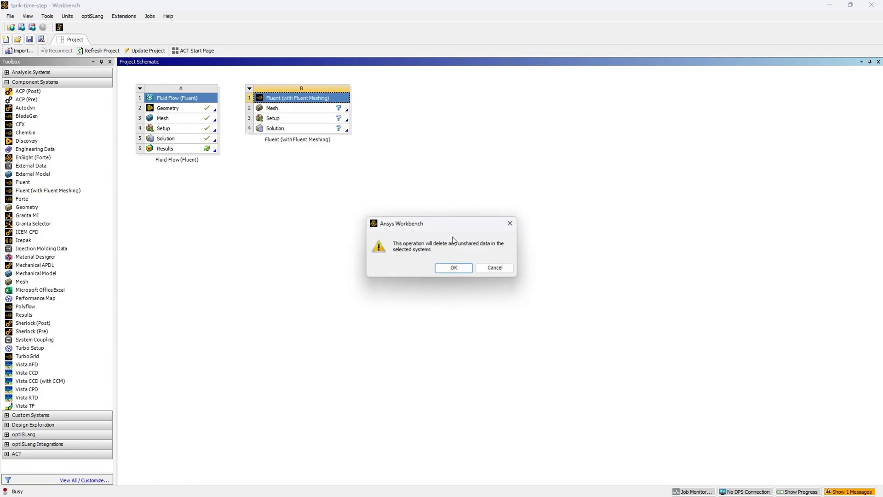
left_click(453, 271)
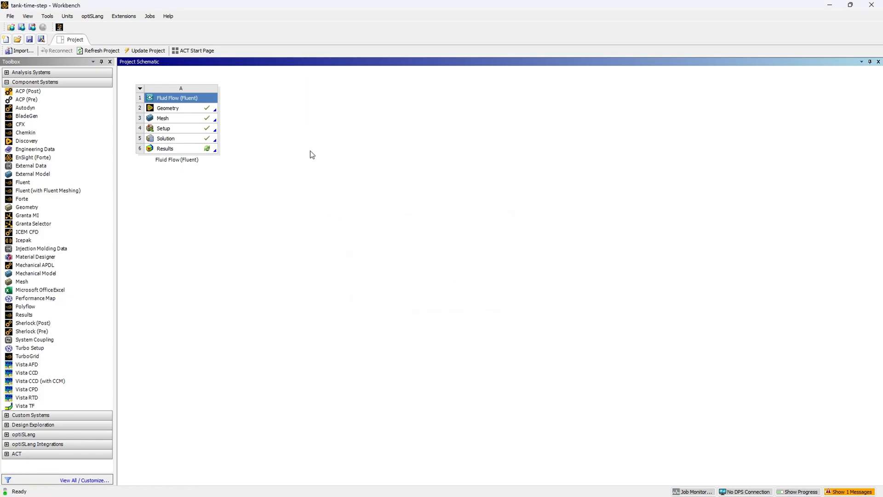
Open the Solution cell of the Fluid Flow system in Fluent and inspect the mesh around the inlet channel
right_click(171, 139)
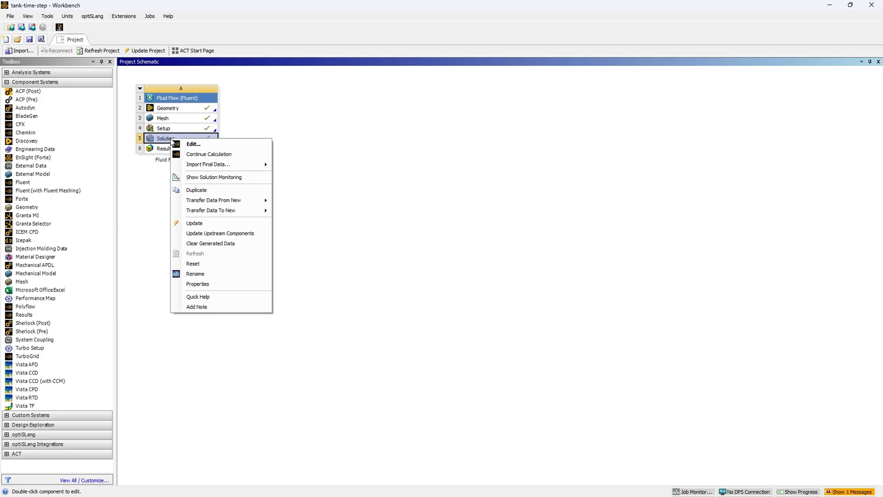
left_click(193, 144)
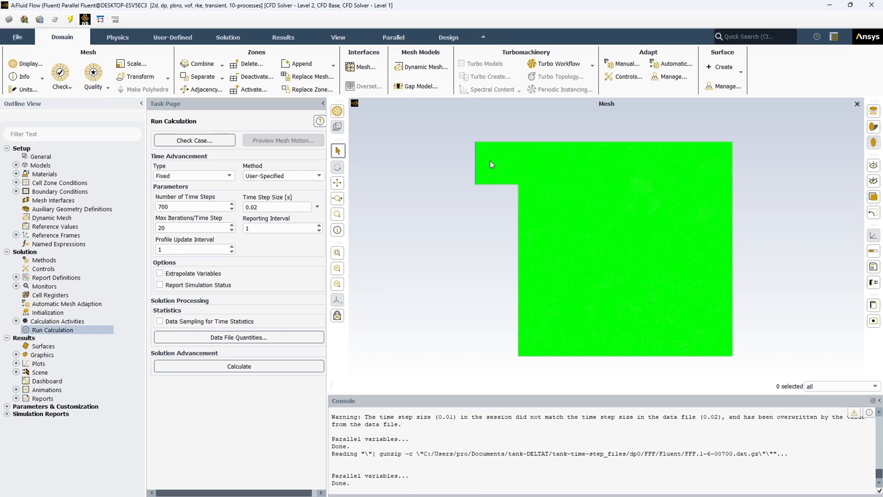
scroll(486, 160, "up", 3)
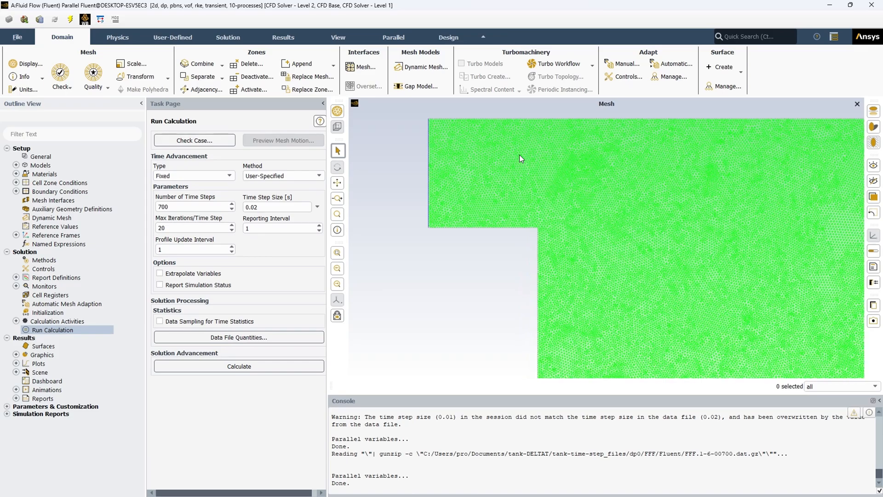
scroll(396, 118, "up", 3)
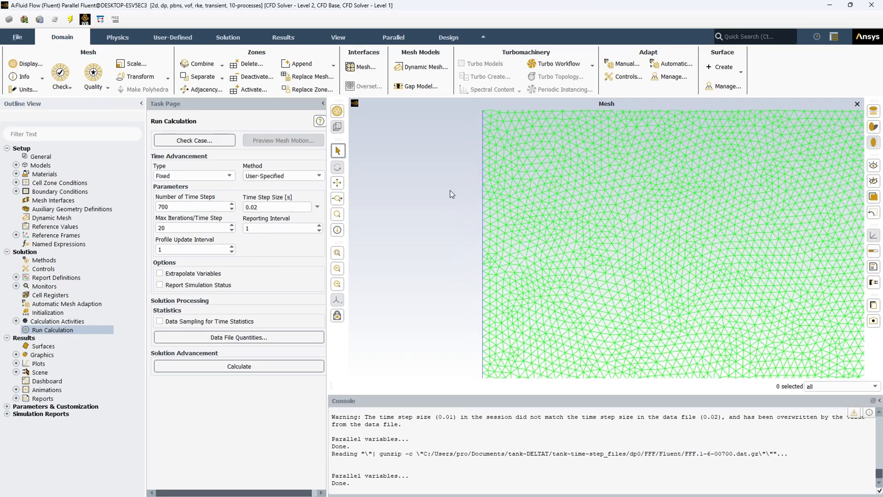
scroll(450, 191, "down", 2)
scroll(449, 193, "down", 6)
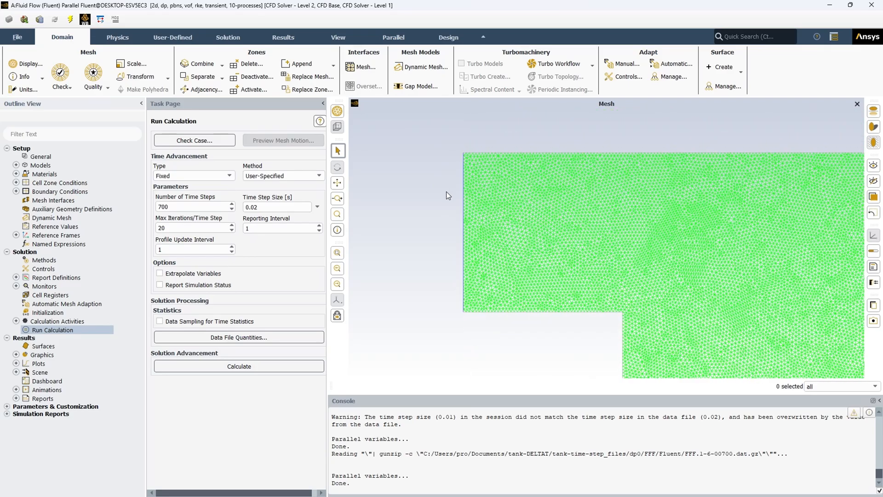
scroll(458, 183, "down", 2)
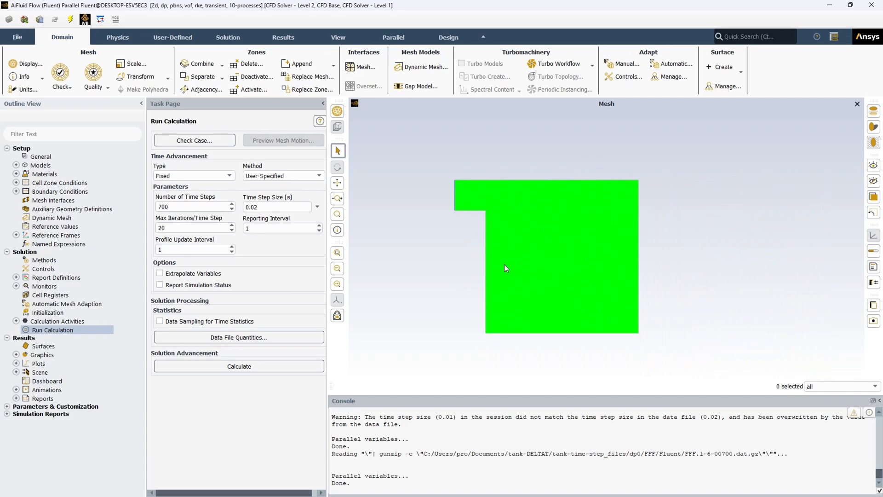
scroll(475, 260, "up", 3)
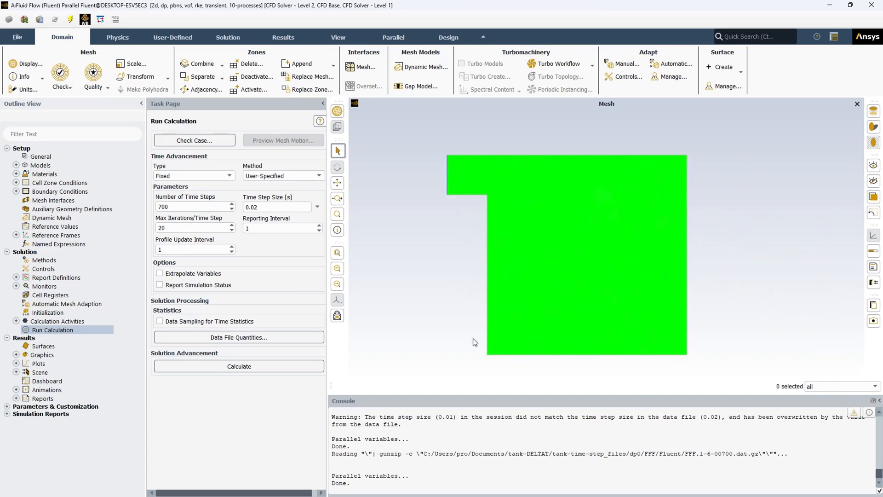
Check the mesh and report its quality from the General settings
left_click(41, 157)
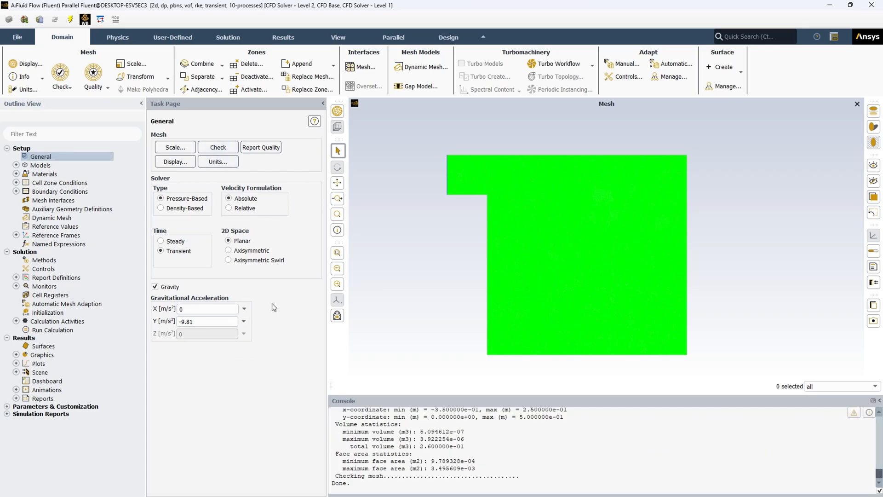
left_click(266, 152)
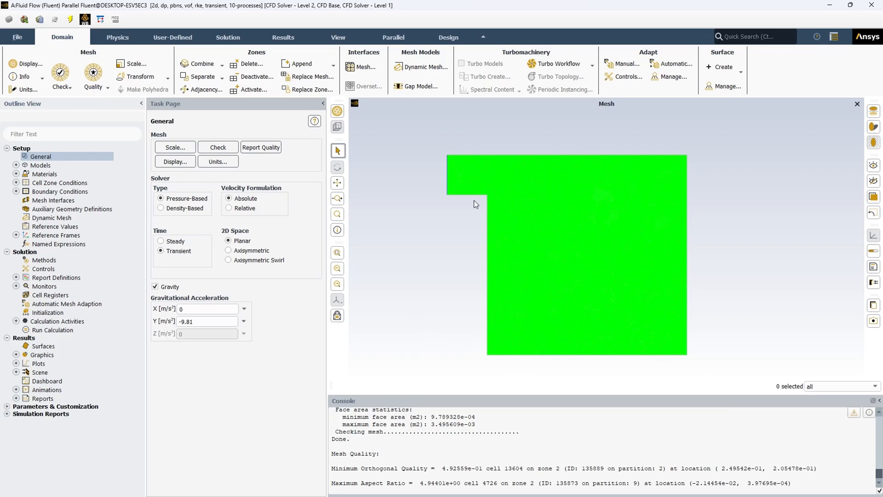
Display only the inlet surface, without wall, and add wall-surface_body to the mesh display
left_click(337, 112)
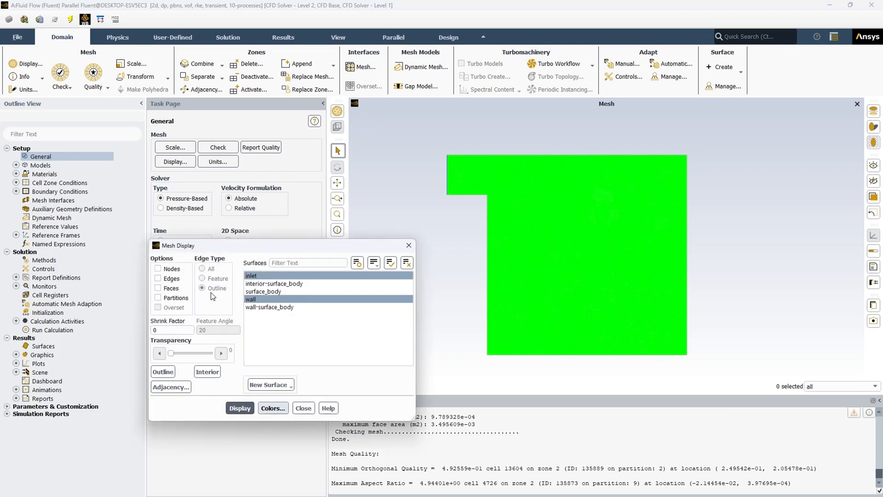
left_click(260, 299)
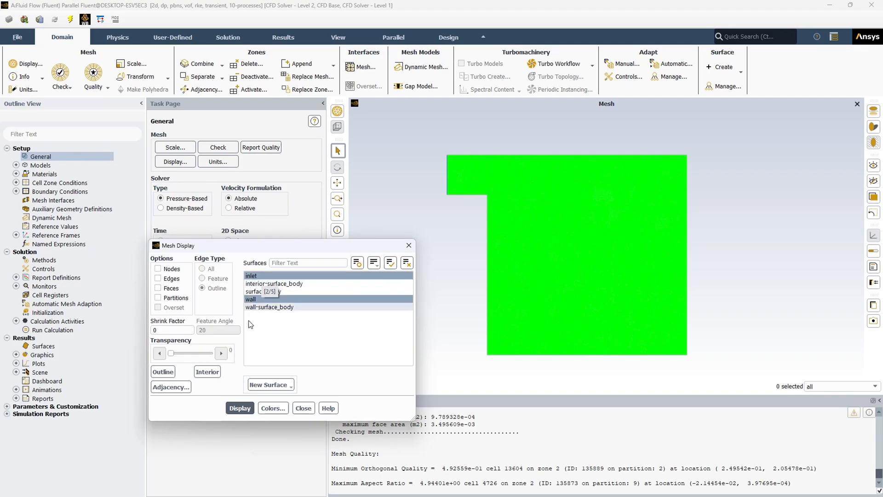
left_click(257, 299)
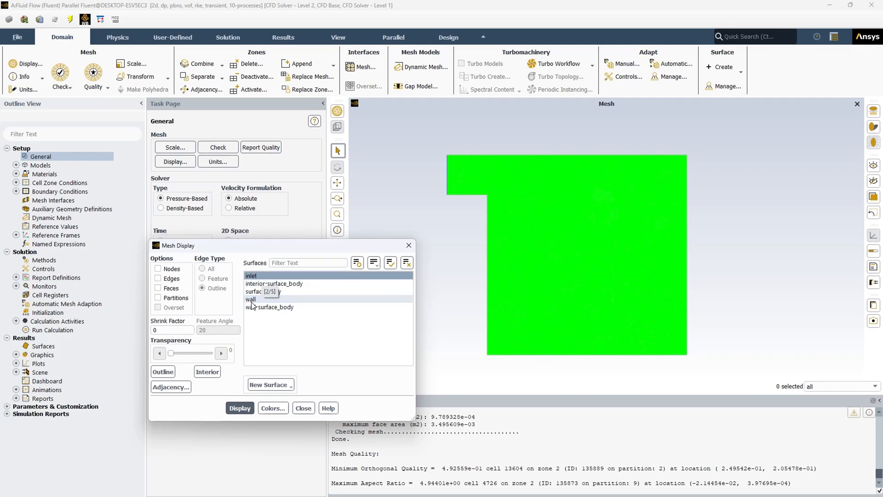
left_click(240, 408)
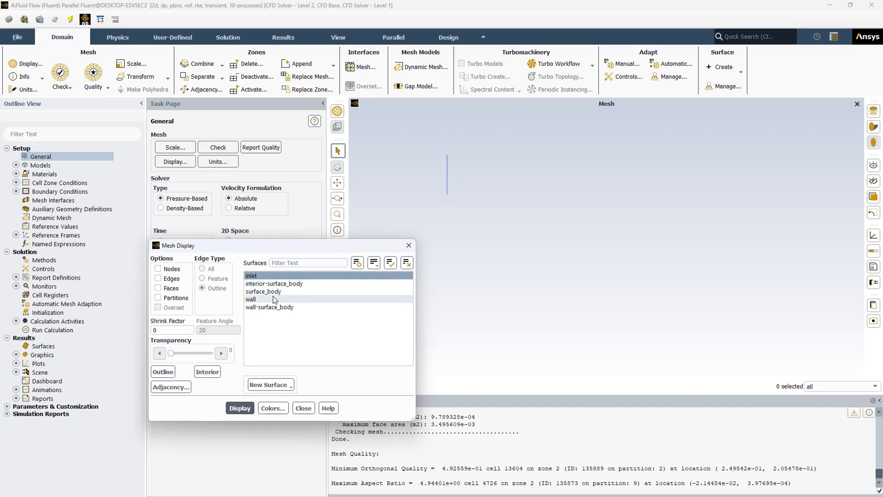
left_click(272, 307)
left_click(249, 407)
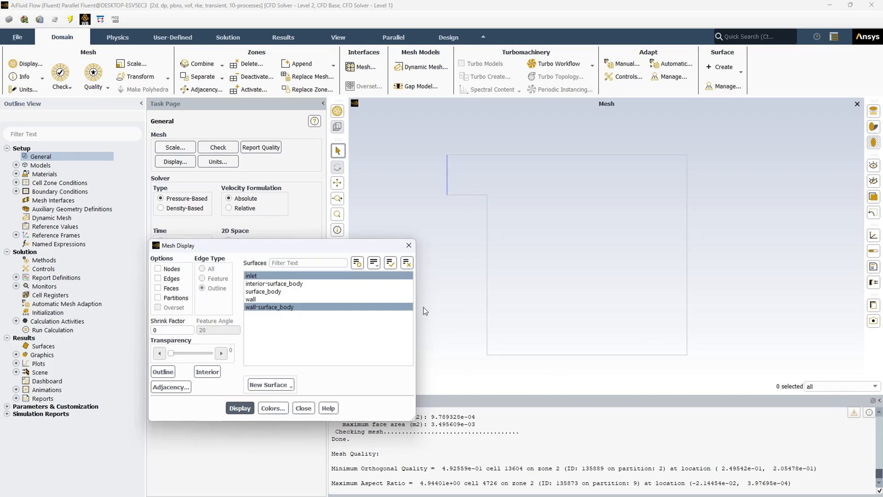
Add the wall and surface_body surfaces to the mesh display and inspect the mesh up close
left_click(252, 300)
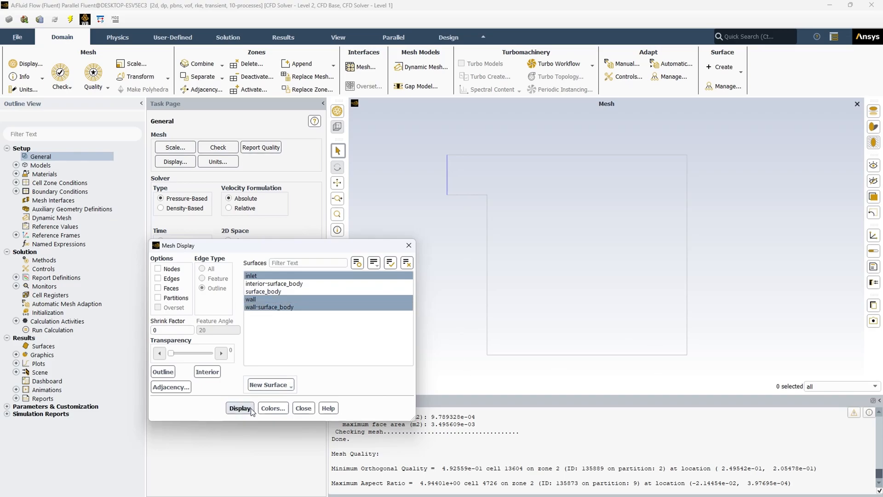
left_click(258, 292)
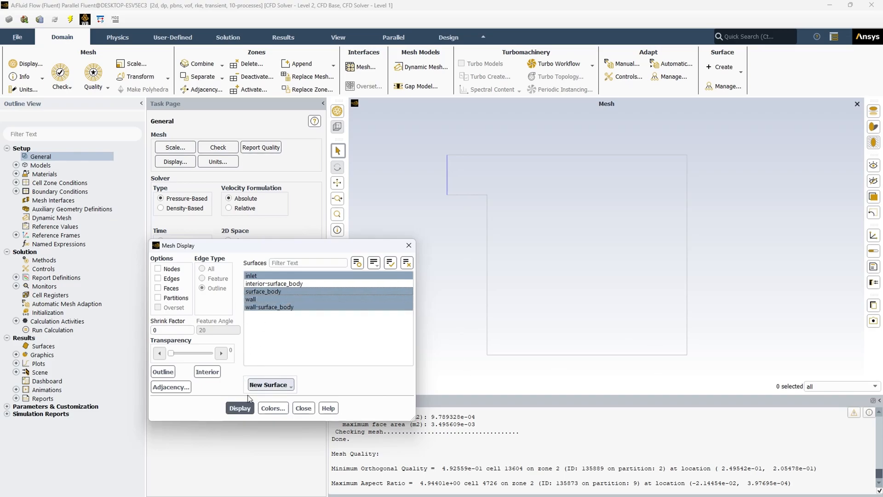
left_click(240, 409)
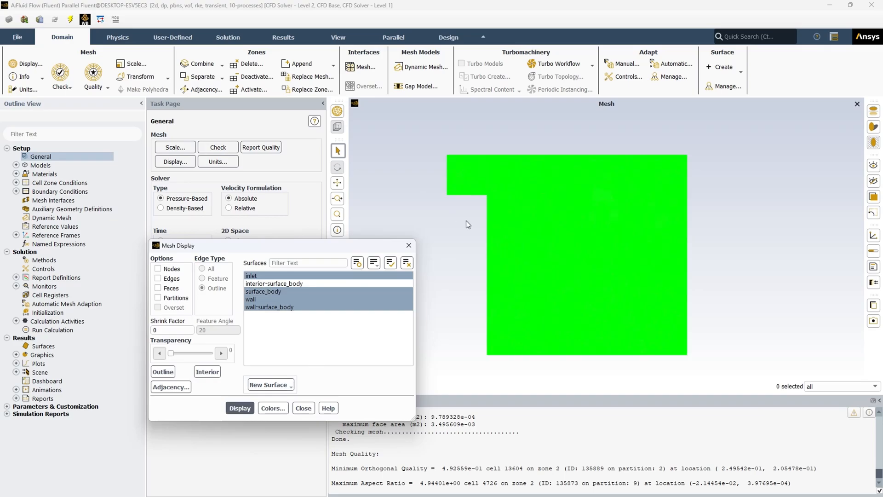
scroll(464, 171, "up", 8)
scroll(680, 240, "down", 5)
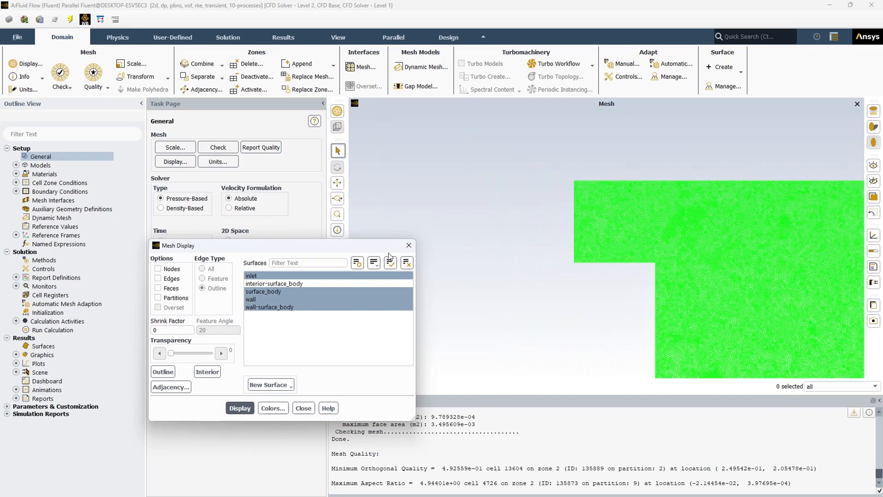
Display the mesh with interior-surface_body included, then deselect that surface and close the mesh display settings
left_click(271, 284)
left_click(240, 408)
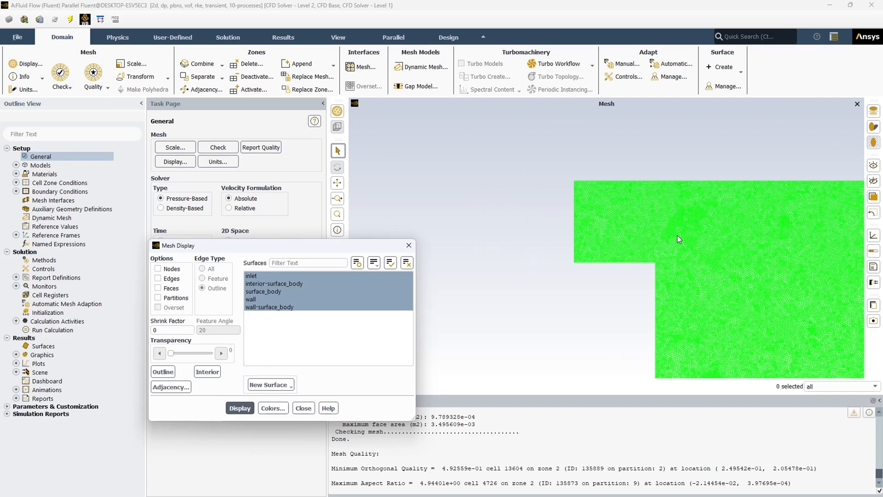
scroll(521, 211, "down", 3)
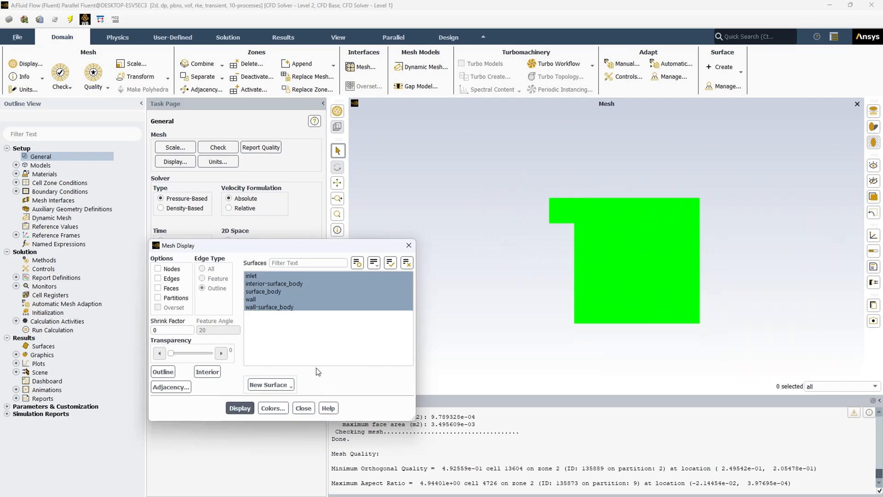
left_click(276, 283)
left_click(303, 408)
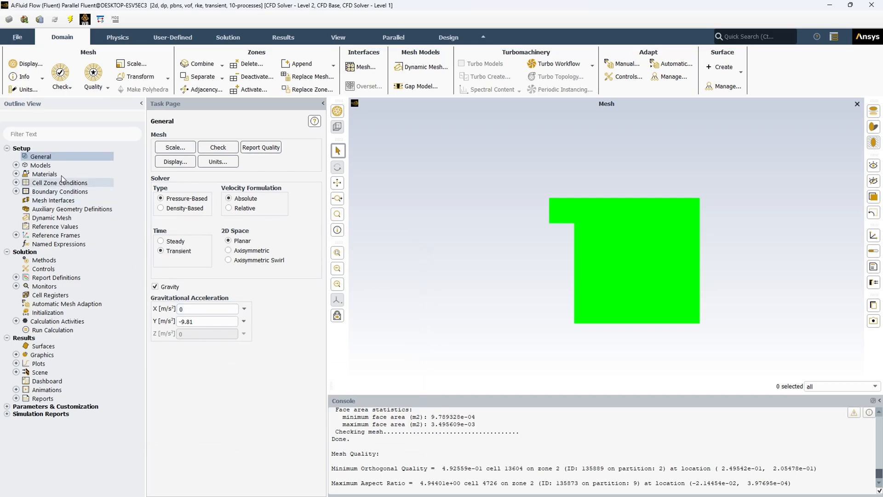
Open the Multiphase model settings and review the Volume of Fluid model, formulation and interface options
left_click(37, 167)
double_click(37, 167)
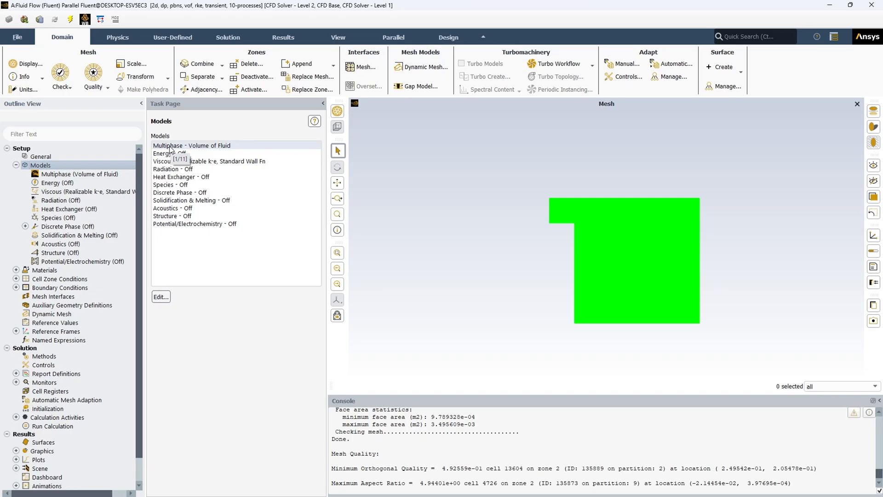
double_click(184, 146)
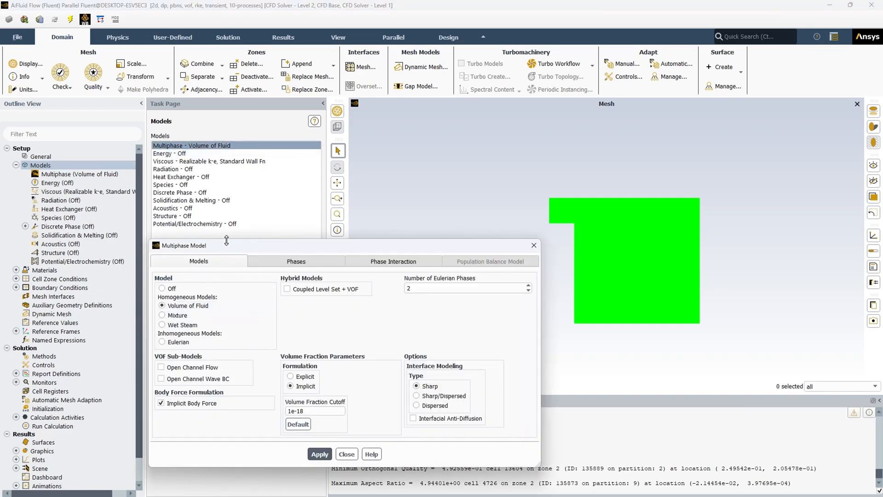
left_click_drag(226, 240, 289, 191)
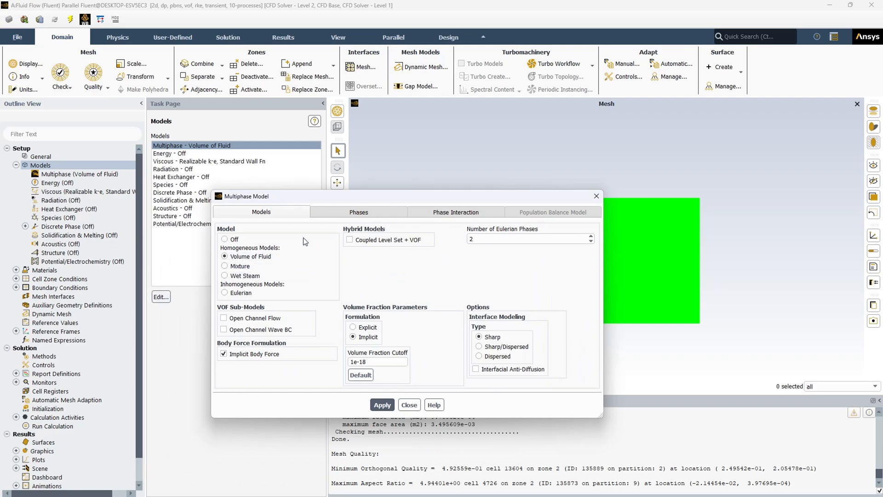
left_click_drag(324, 196, 291, 185)
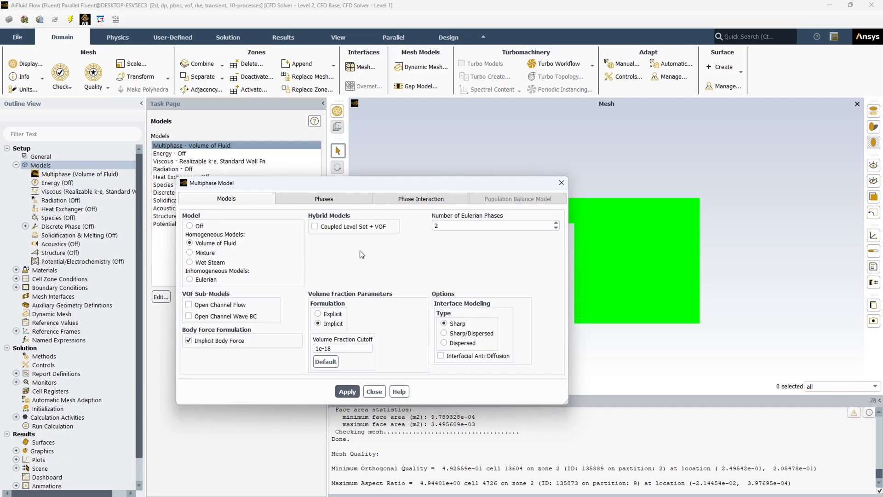
Review the phase setup of the air primary phase and the water secondary phase in the multiphase model
left_click(318, 200)
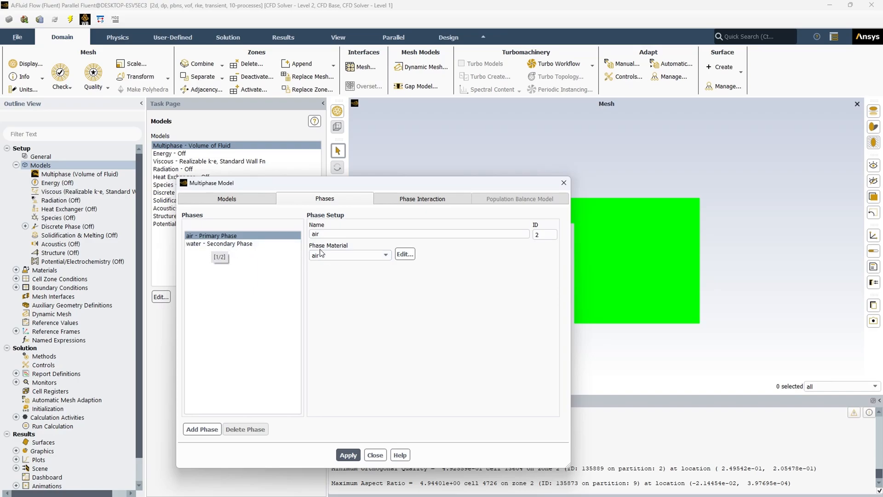
left_click(286, 237)
left_click(233, 245)
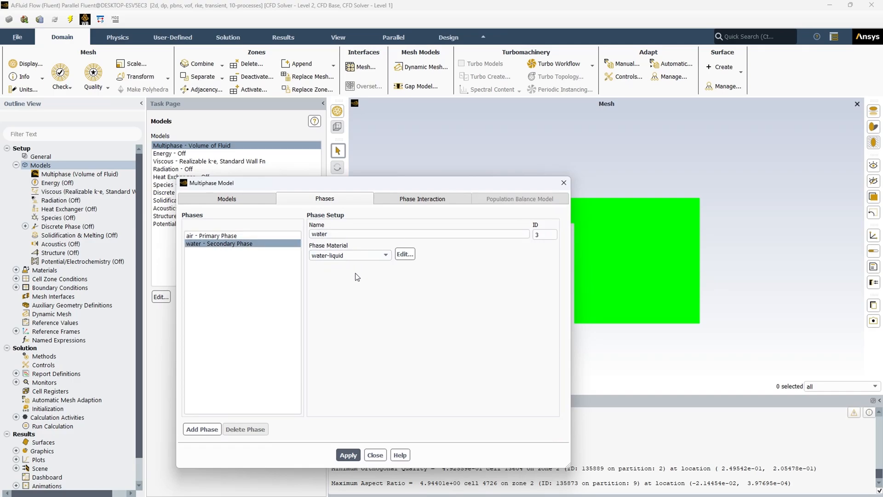
Inspect the air-water phase interaction with Surface Tension Force Modeling enabled, check the heat and mass transfer settings, and close without applying
left_click(419, 201)
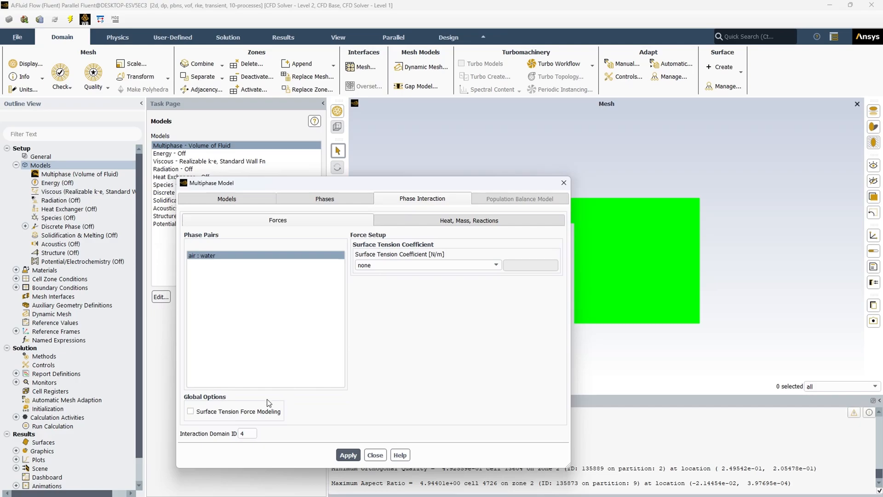
left_click(232, 411)
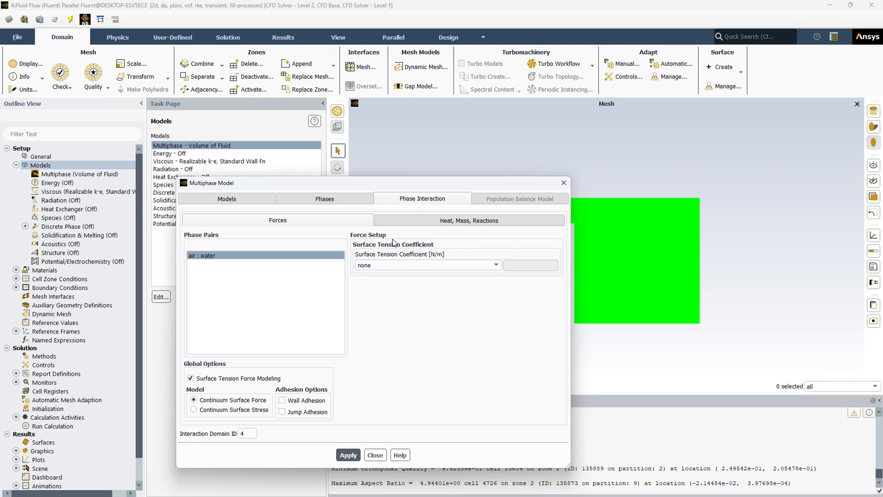
left_click(446, 220)
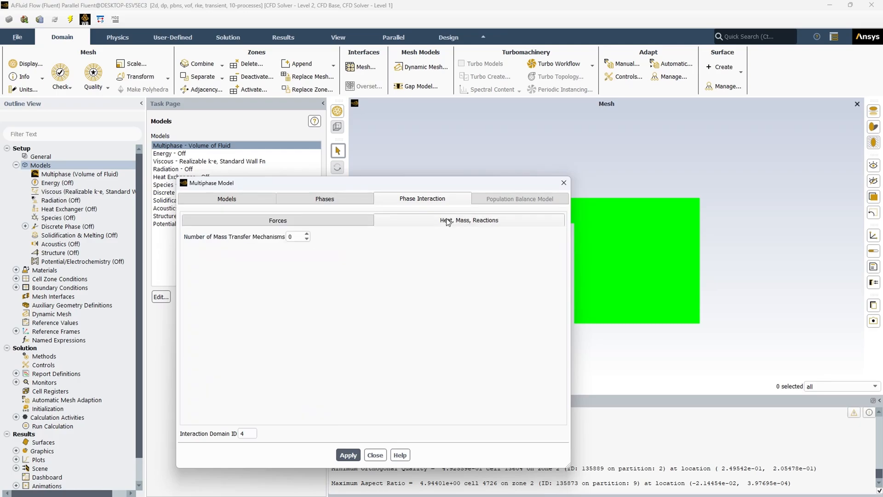
left_click(332, 221)
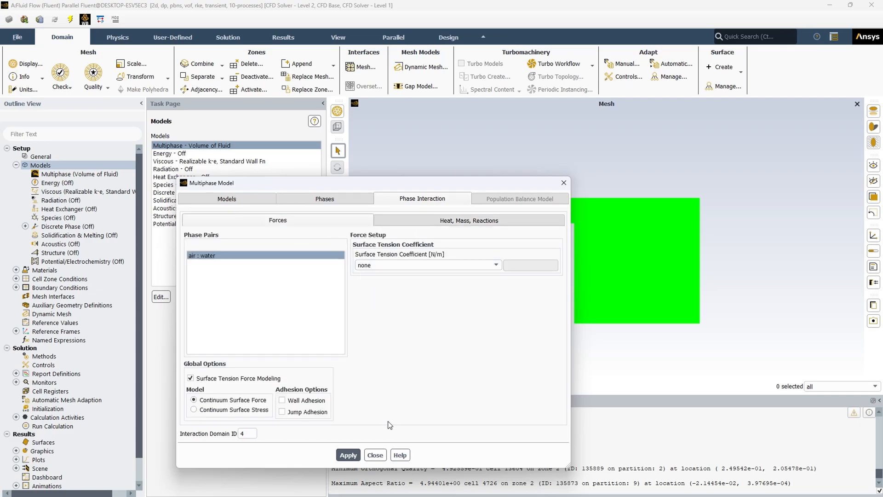
left_click(376, 454)
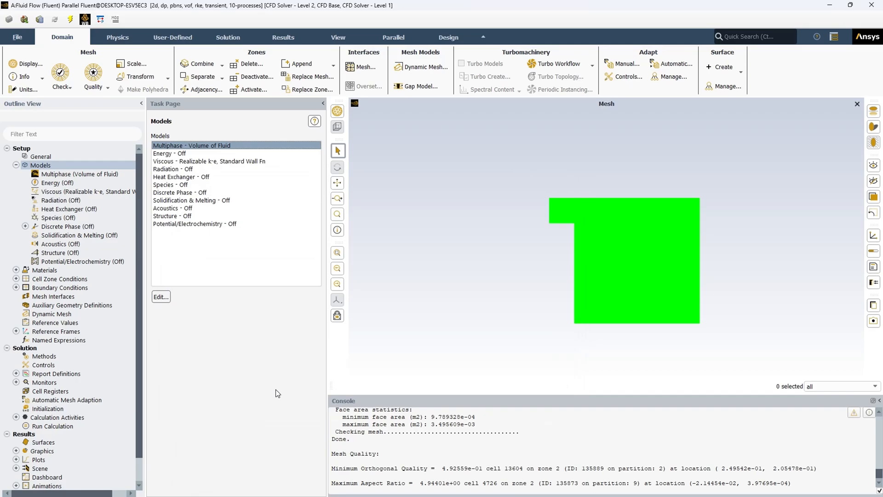
Open the solution methods and review the available pressure-velocity coupling schemes, keeping SIMPLE
left_click(16, 165)
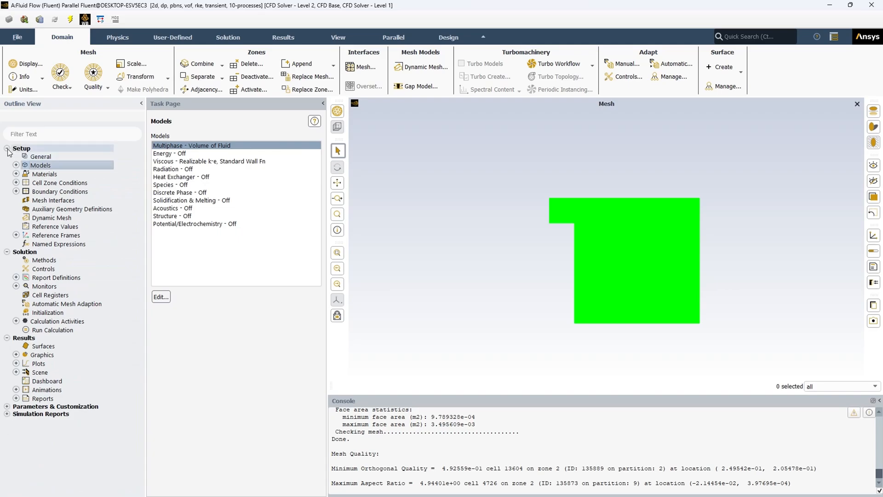
left_click(7, 149)
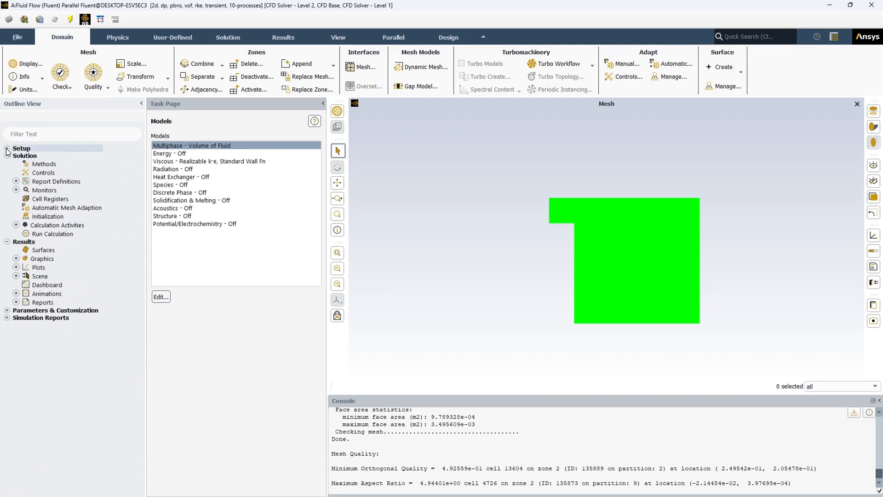
left_click(40, 165)
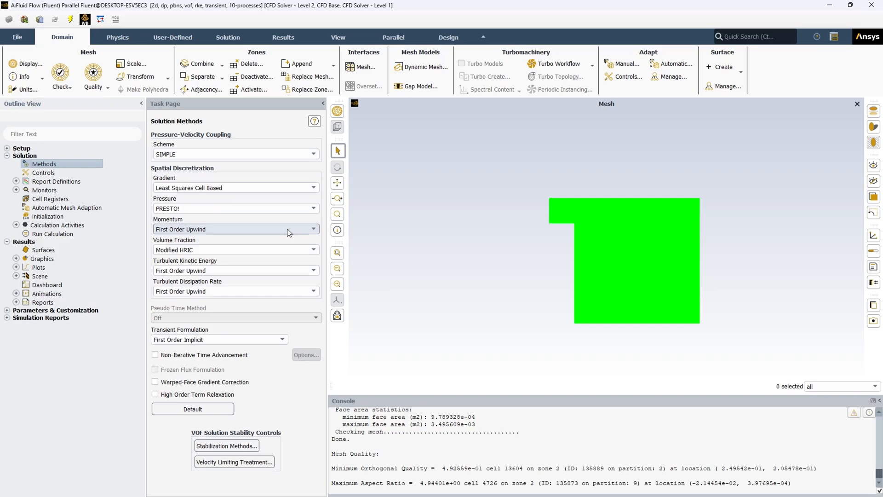
left_click(268, 155)
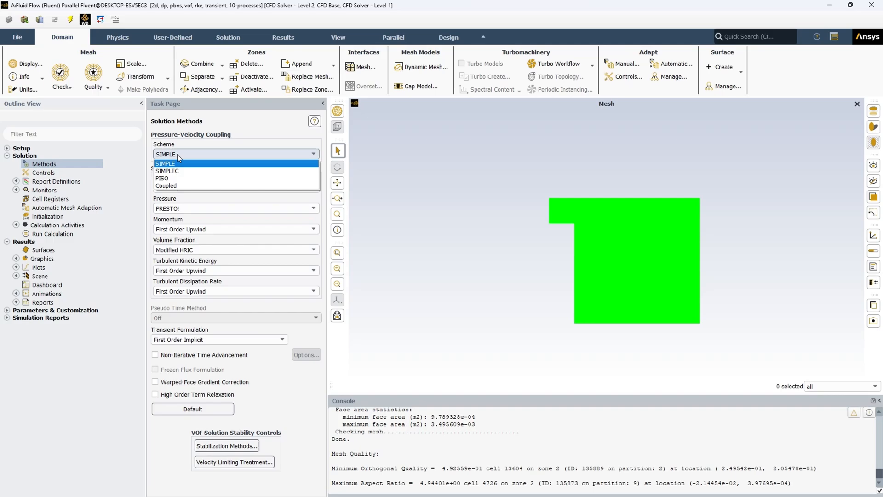
left_click(148, 190)
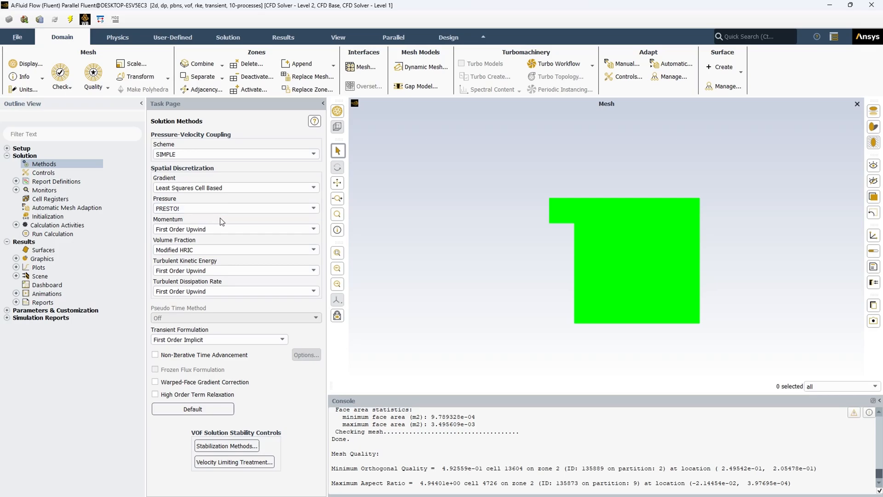
Review the discretization options for momentum and volume fraction, keeping First Order Upwind and Modified HRIC
left_click(206, 229)
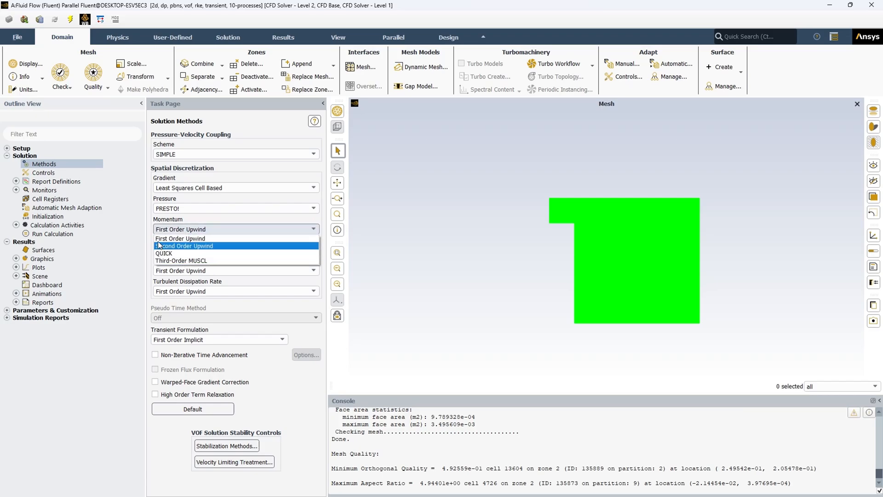
left_click(152, 222)
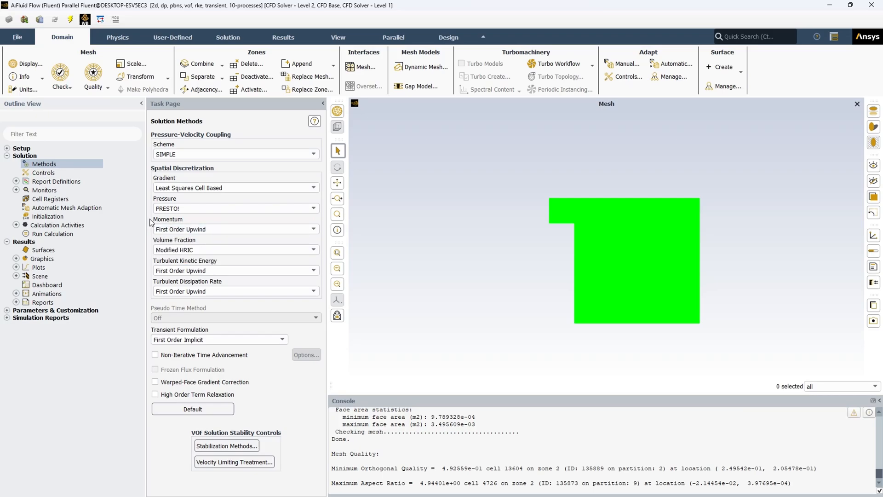
left_click(192, 250)
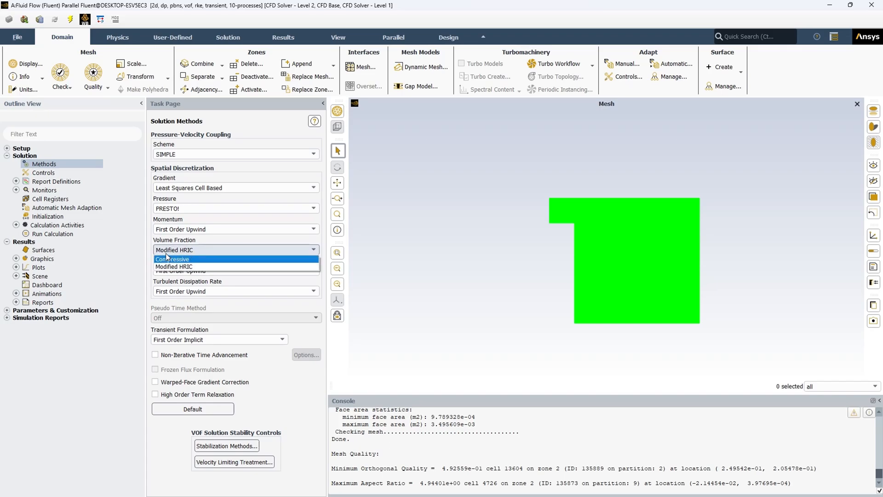
left_click(147, 244)
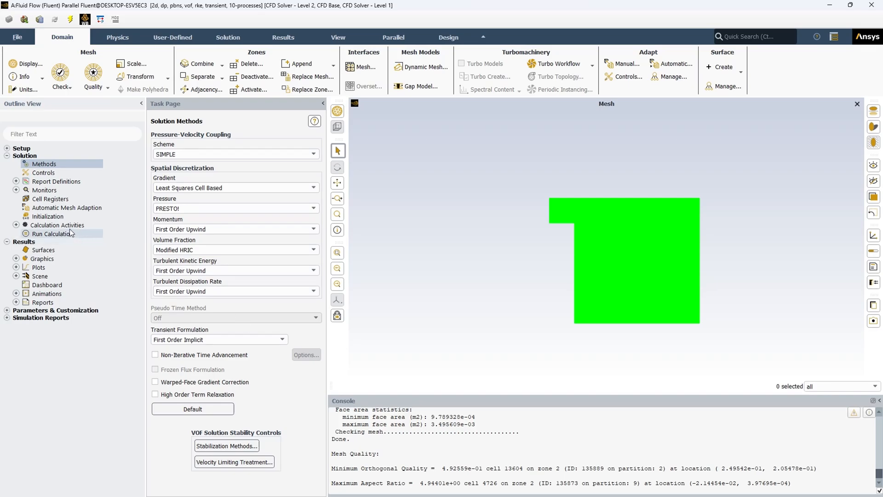
Review the solution initialization values and the time-stepping parameters for running the calculation
left_click(44, 218)
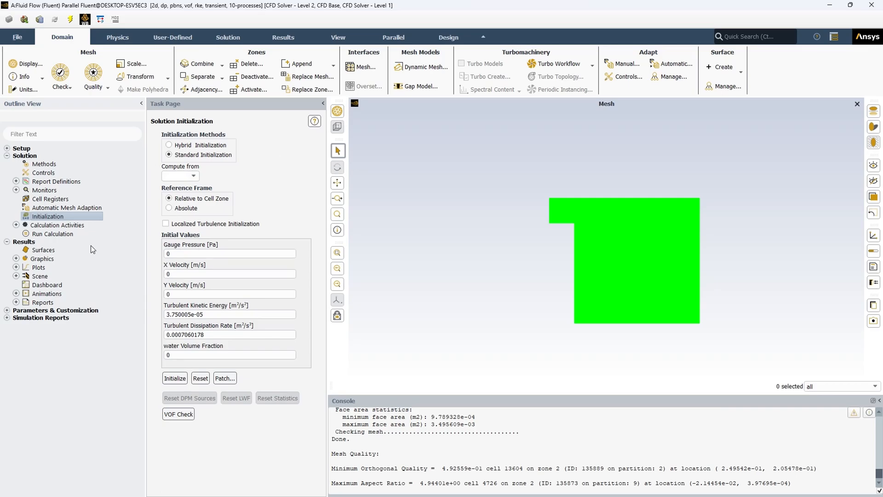
left_click(60, 233)
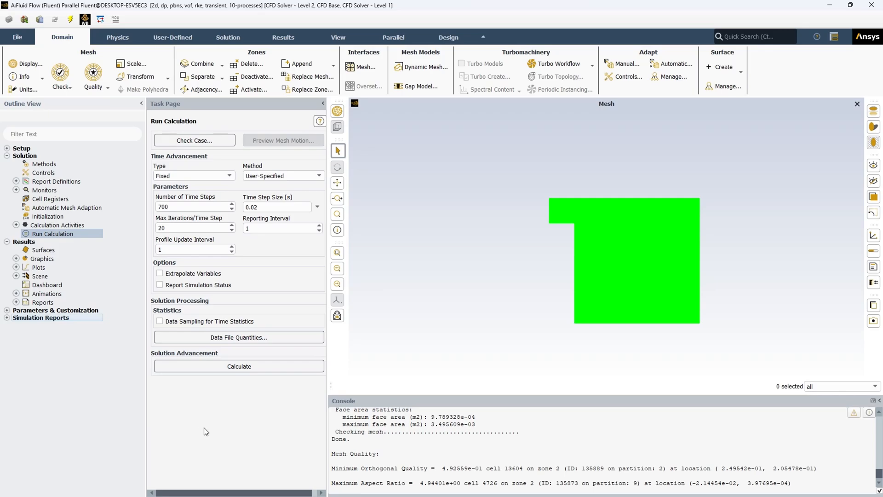
left_click(7, 156)
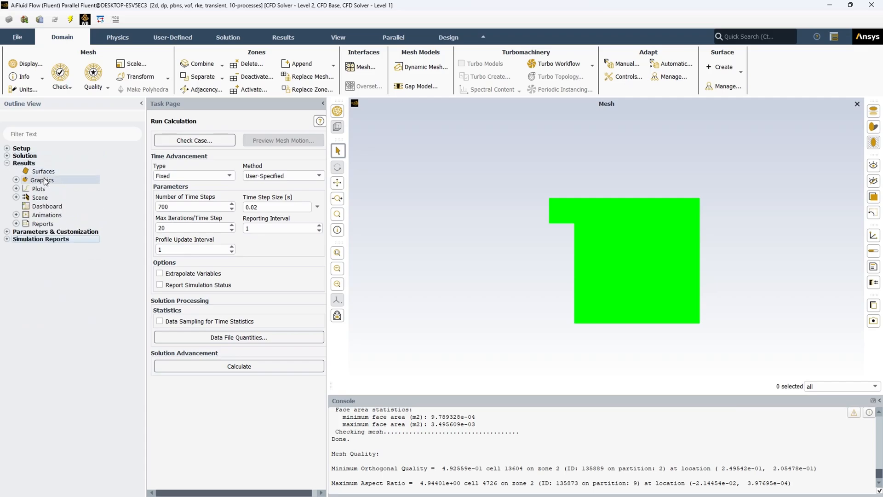
Open the existing contour-1 and display the water volume fraction on surface_body with the plot and legend unobstructed
left_click(15, 180)
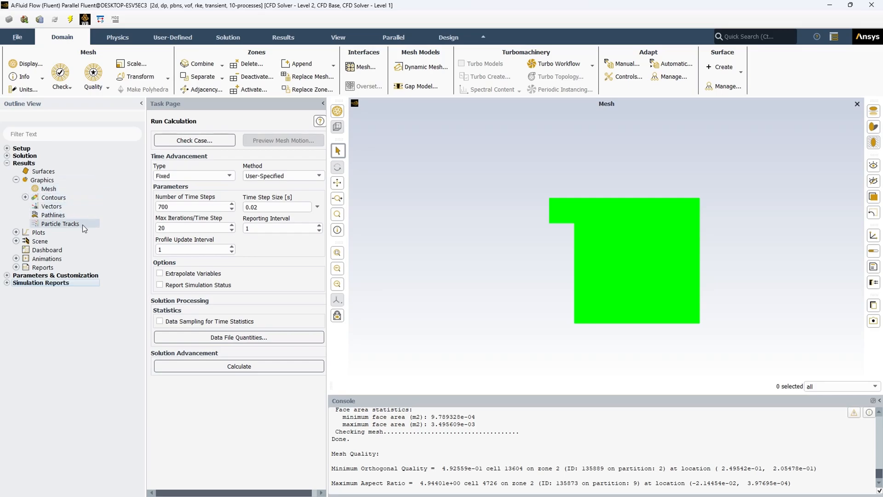
left_click(26, 197)
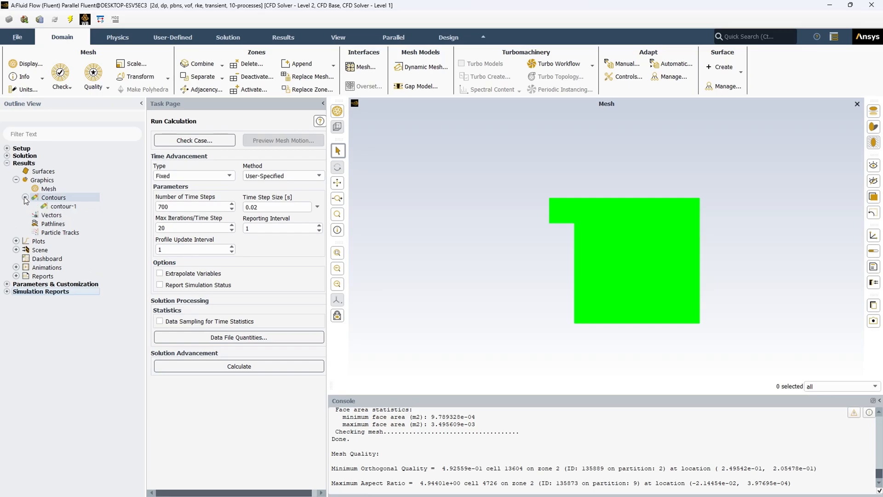
double_click(63, 206)
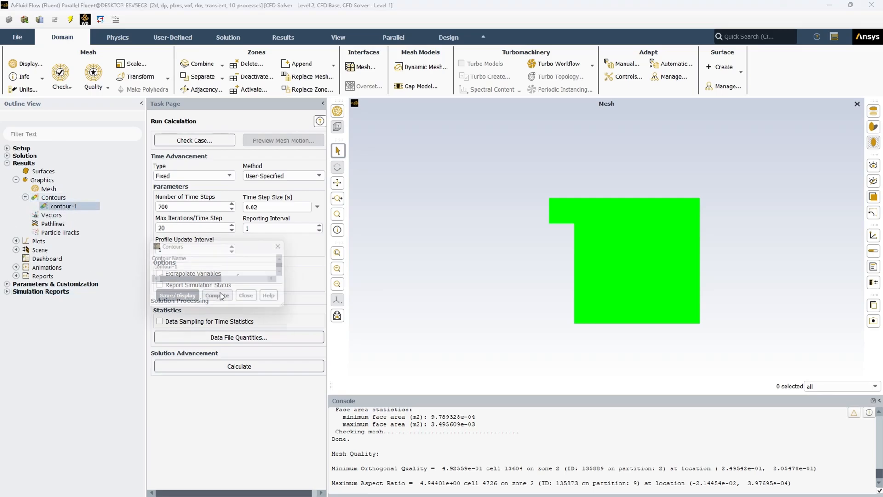
left_click_drag(248, 249, 248, 203)
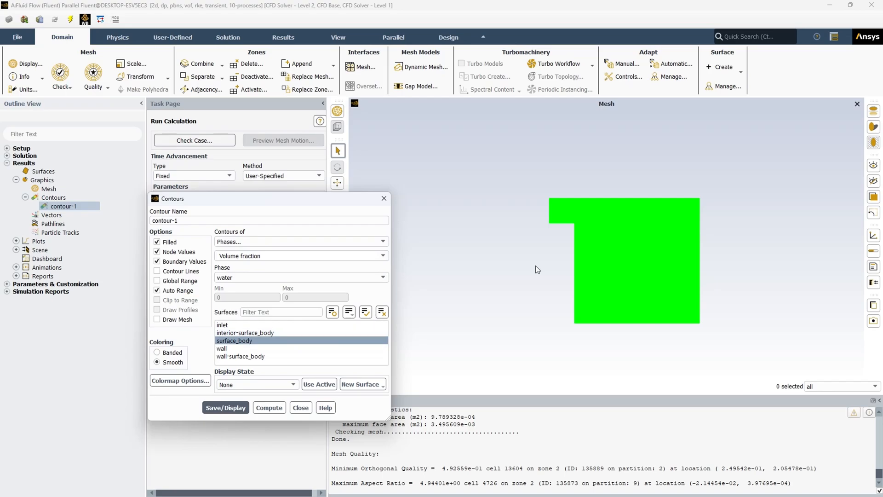
left_click(228, 408)
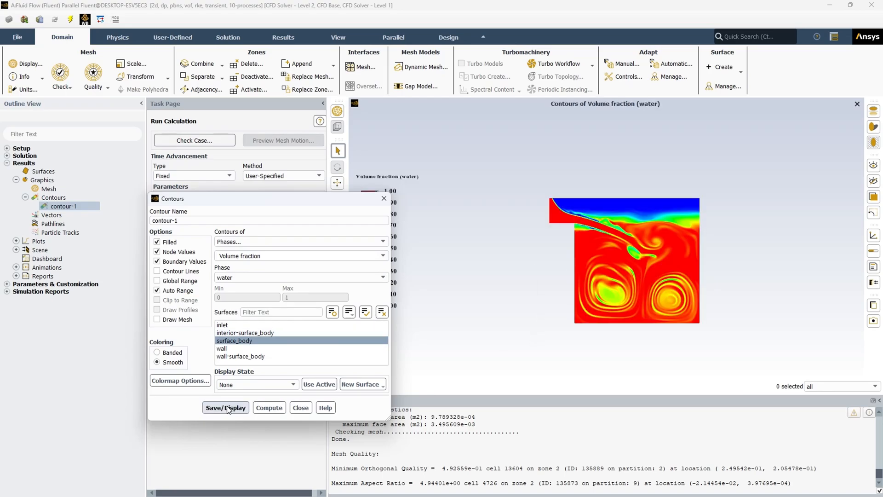
left_click_drag(303, 205, 265, 234)
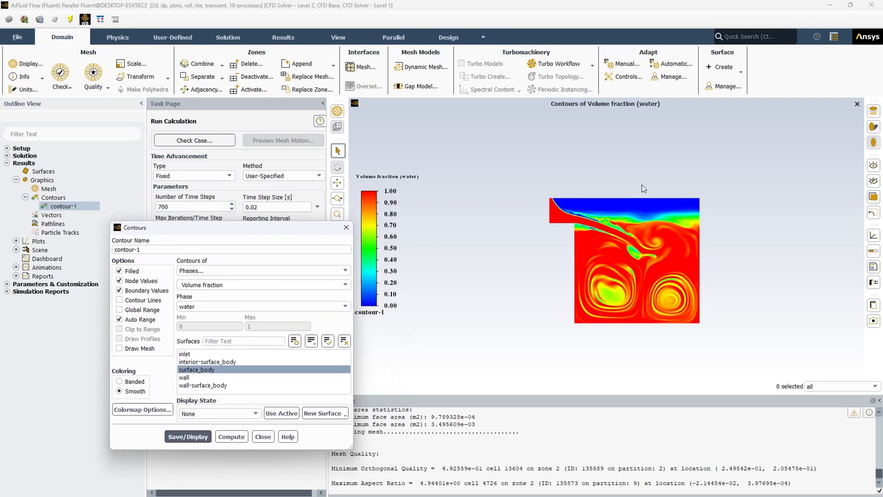
Display contour-1 as mixture Velocity Magnitude on surface_body
left_click(269, 270)
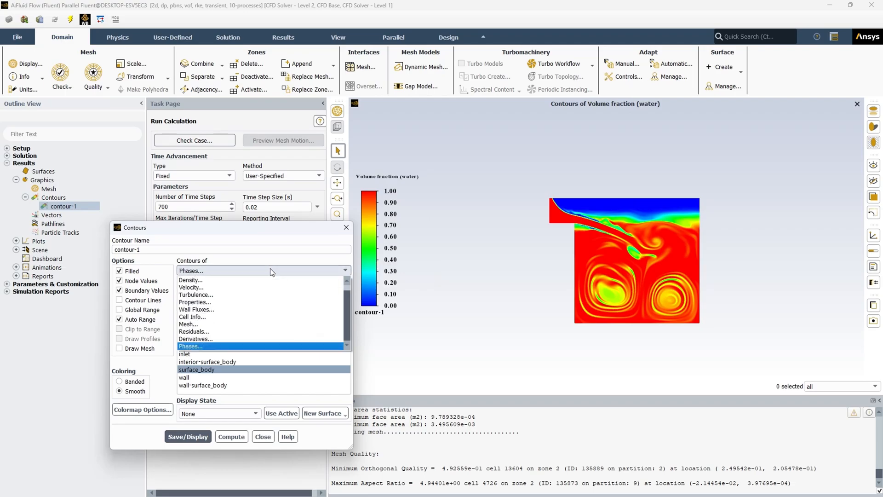
left_click(214, 288)
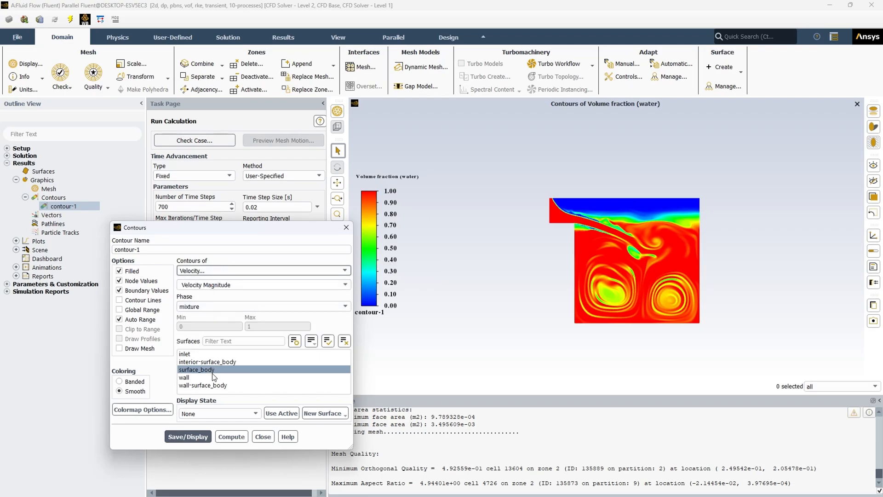
left_click(191, 438)
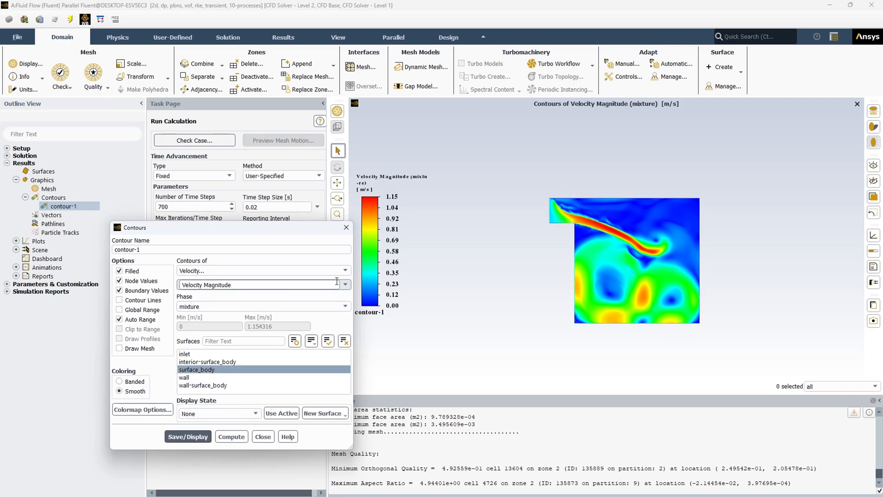
Switch contour-1 to mixture Turbulent Kinetic Energy (k) and display it on surface_body
left_click(345, 271)
left_click(282, 295)
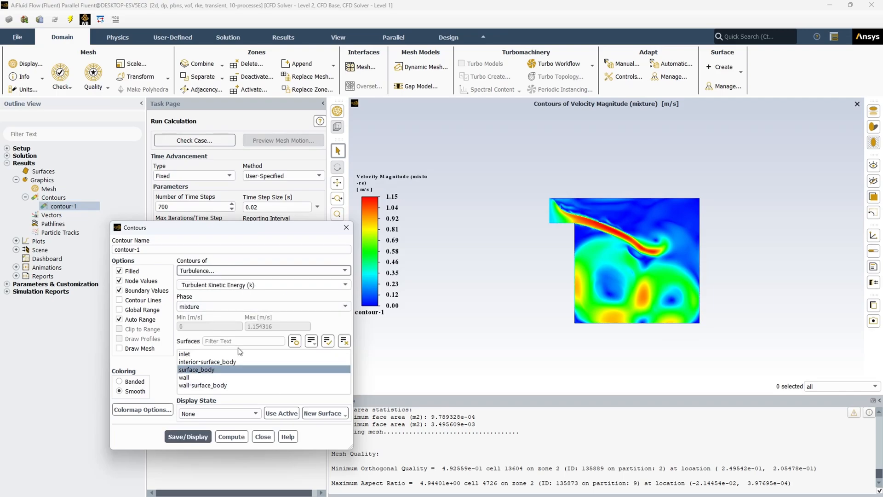
left_click(187, 436)
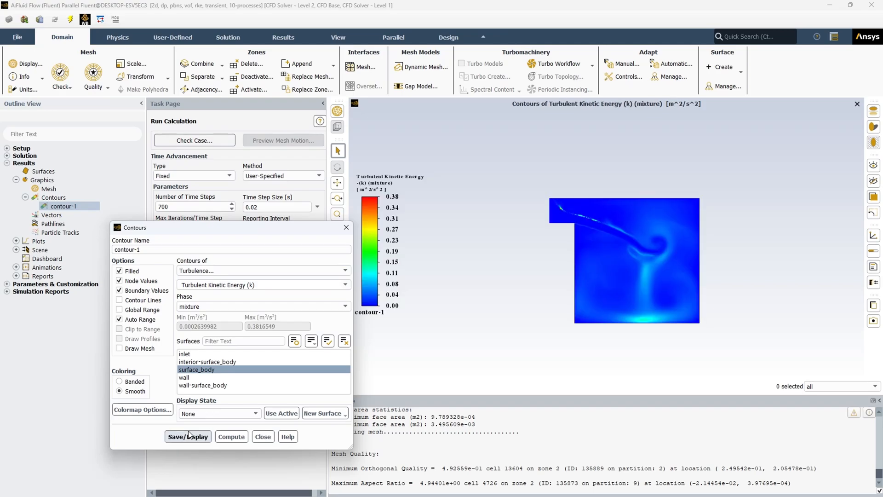
Change contour-1 to mixture Static Pressure, display it on surface_body, and close the contour settings
left_click(344, 272)
scroll(268, 294, "up", 1)
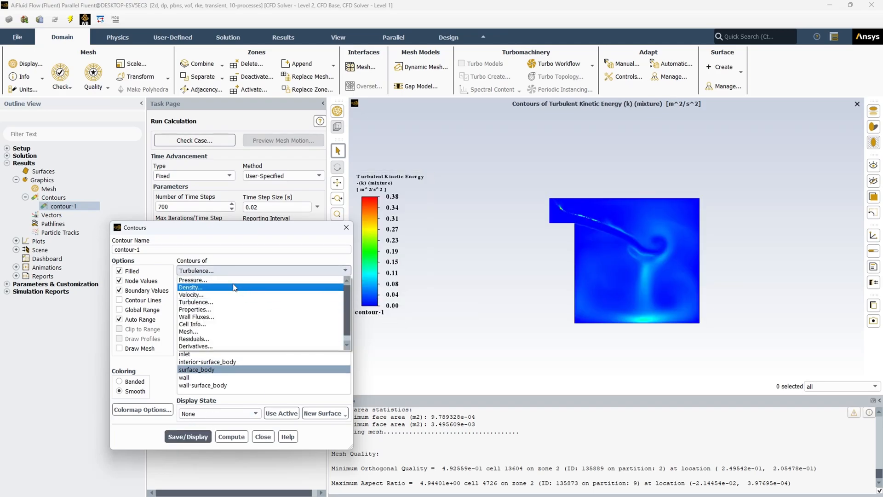
left_click(221, 279)
left_click(193, 436)
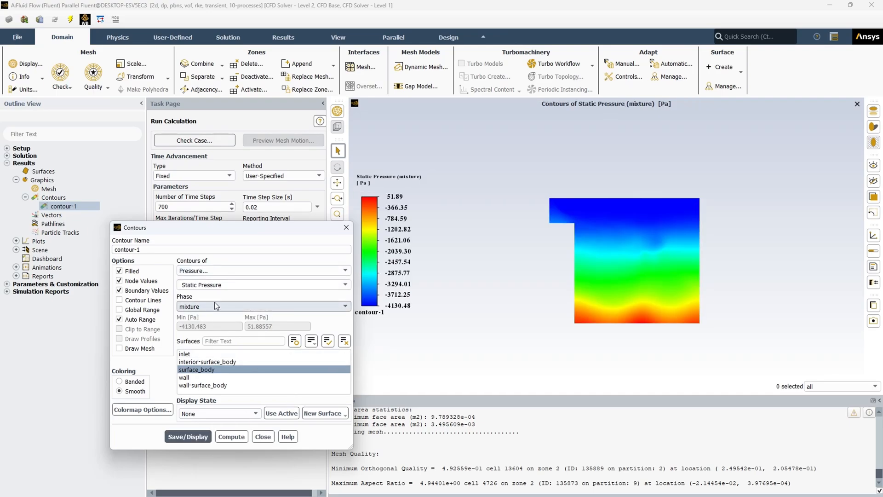
left_click(320, 271)
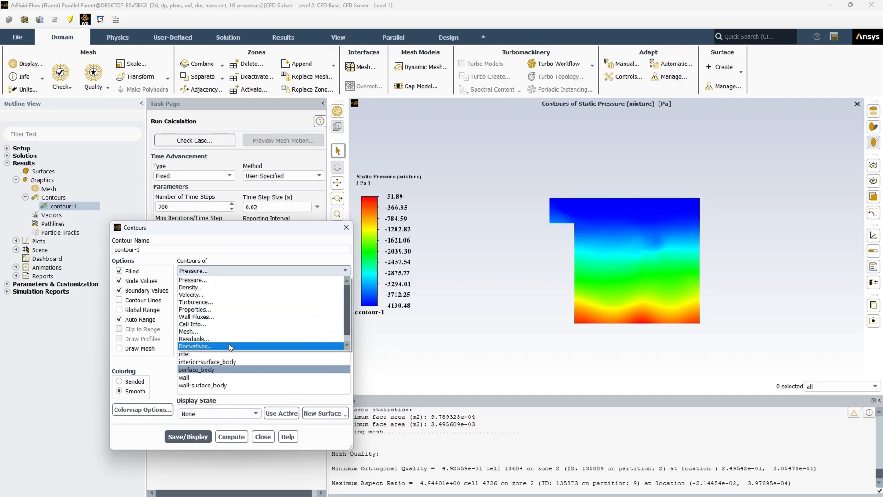
left_click(220, 237)
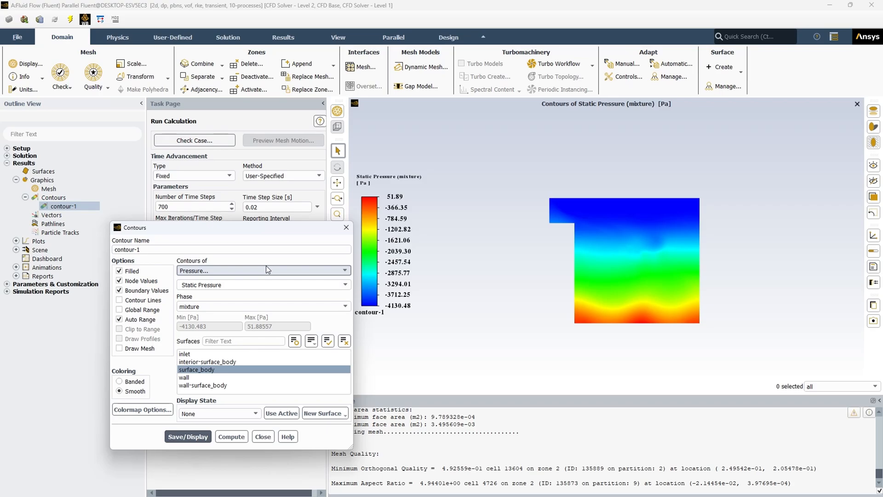
left_click(264, 436)
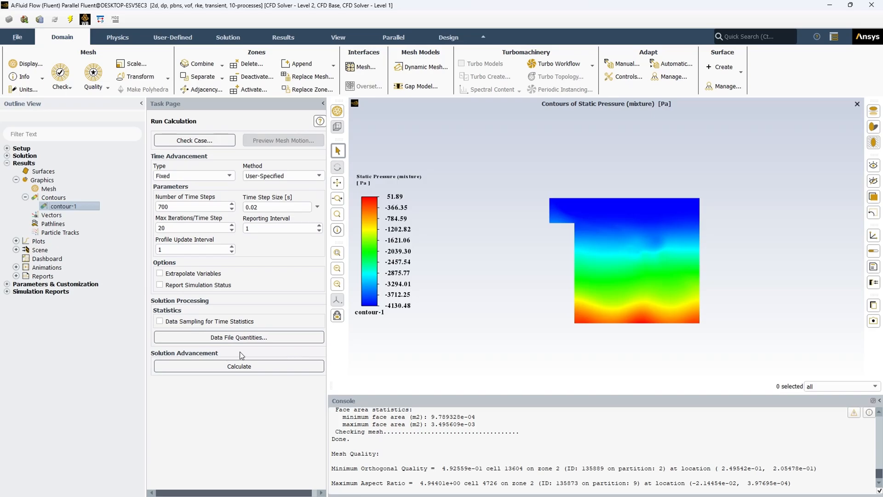
Open the Surface Integrals report settings to review the report types and available surfaces, and close them without computing
left_click(16, 276)
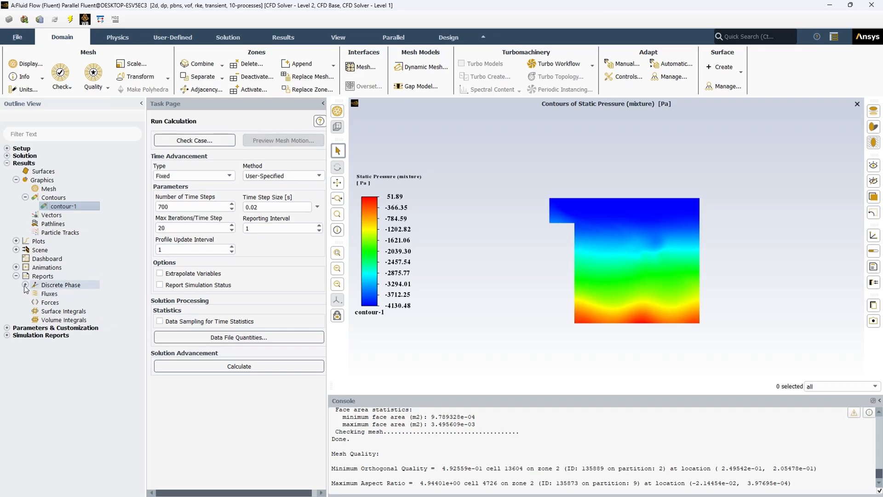
right_click(46, 313)
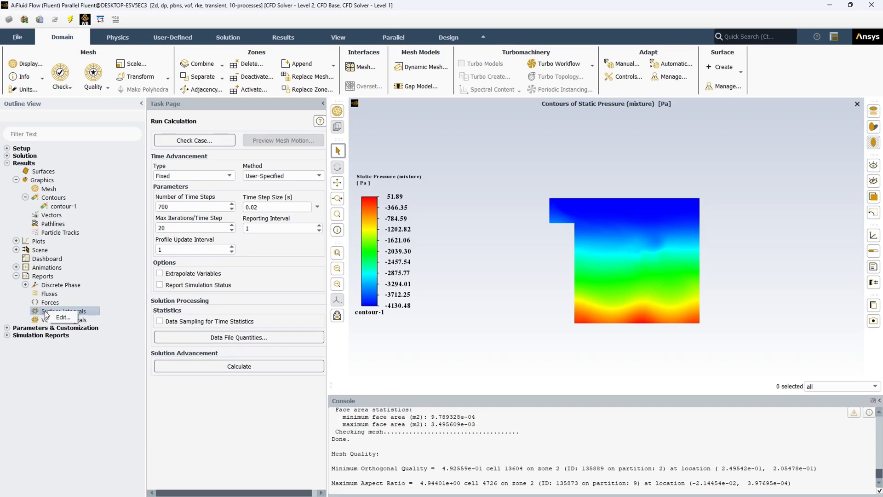
left_click(61, 317)
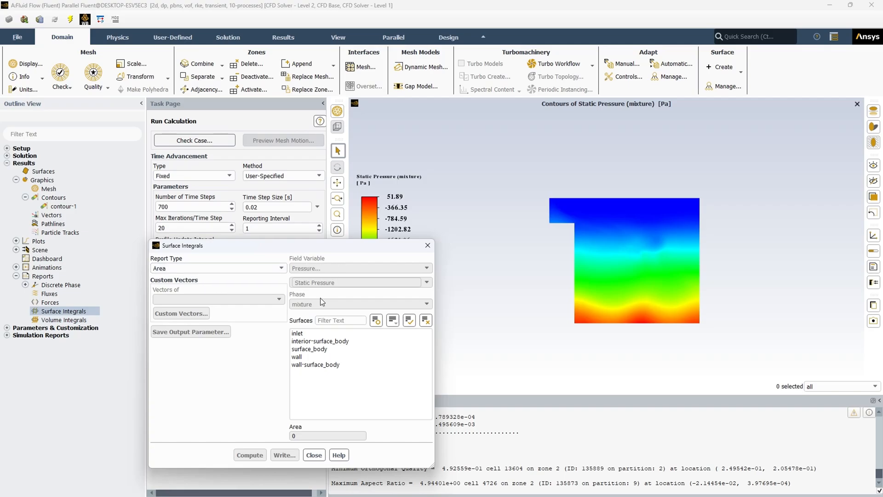
left_click(314, 456)
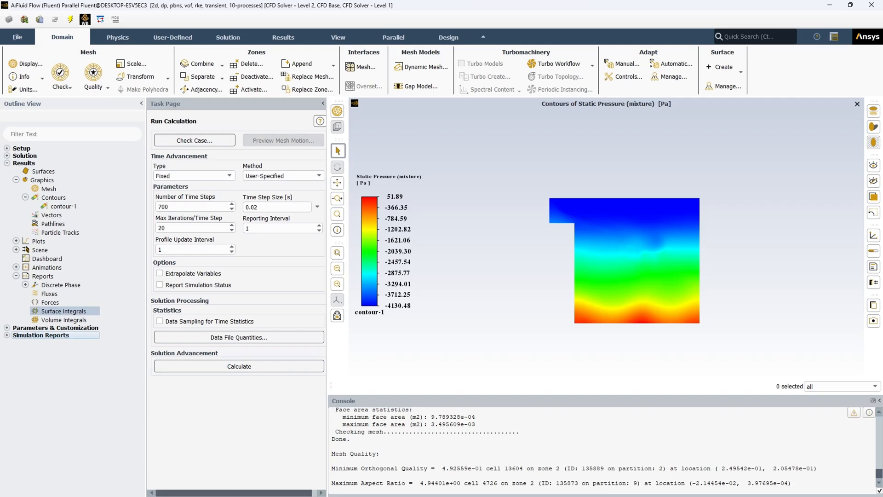
Switch to the tank-DELTAT folder in File Explorer and play the animation-1 video full screen in the media player
key("alt+Tab")
key("alt+Tab")
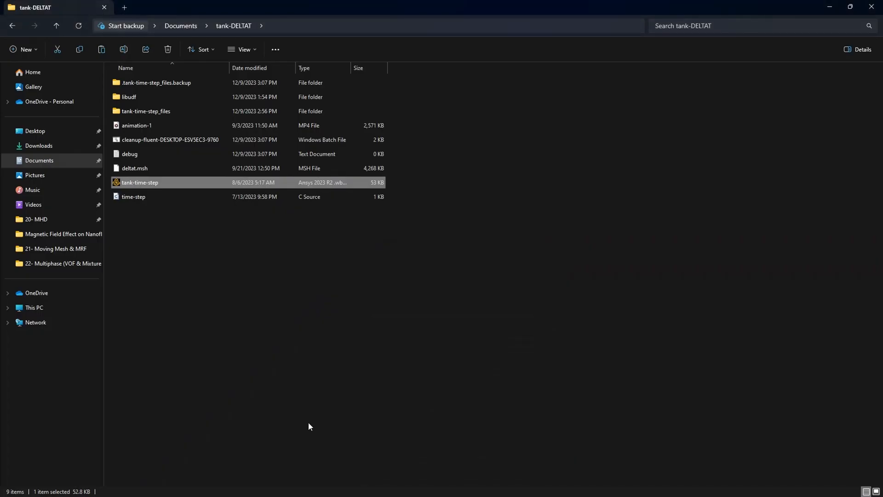
double_click(118, 128)
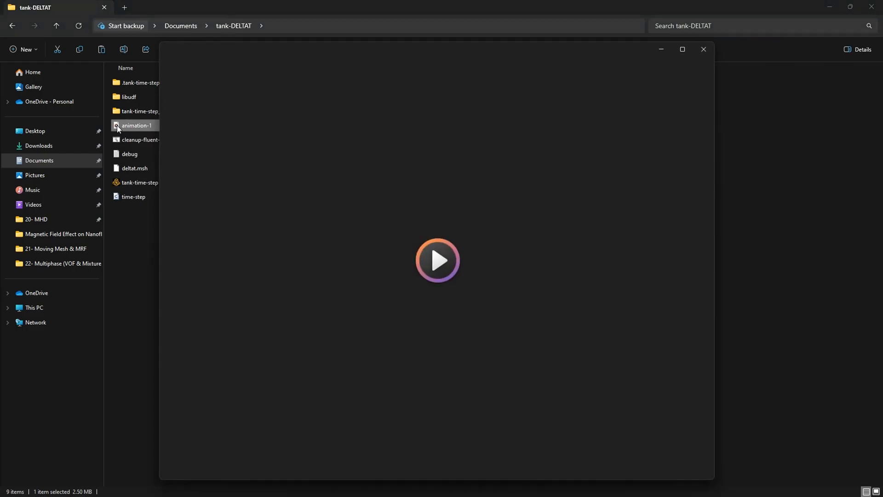
double_click(467, 221)
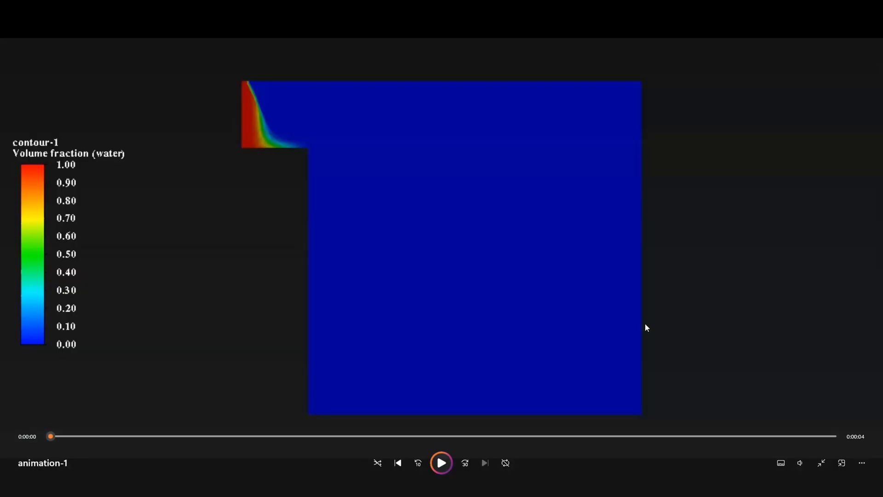
left_click(441, 463)
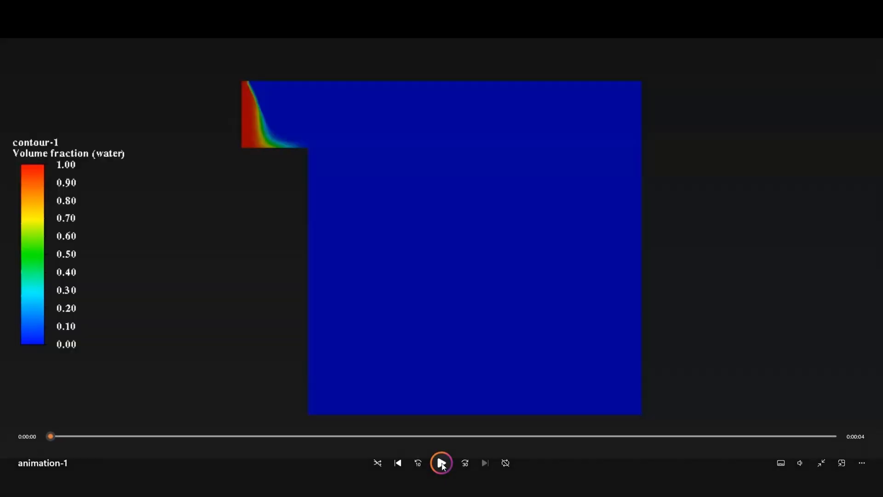
left_click(441, 463)
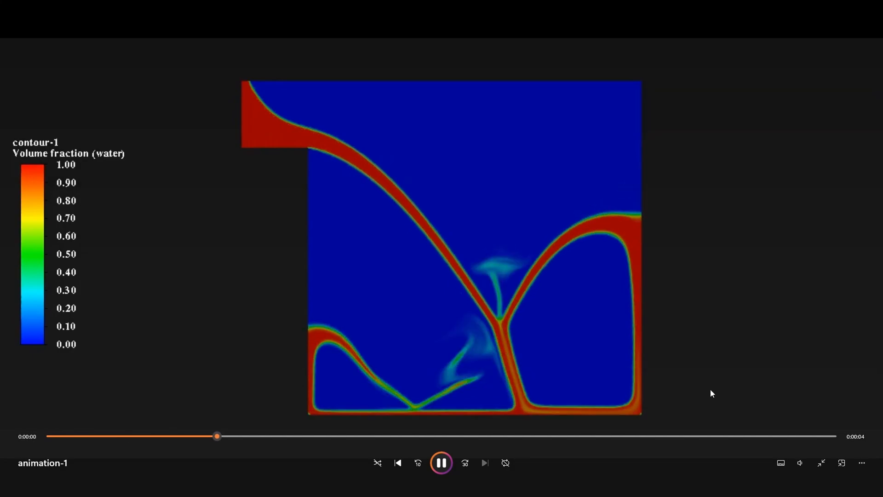